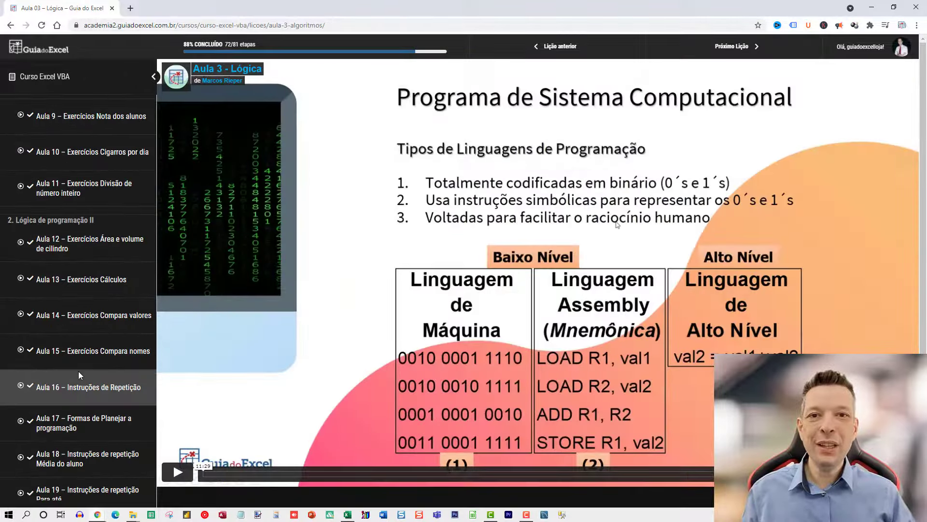
Scroll down the Aula 3 – Lógica lesson sidebar.
scroll(78, 371, "down", 4)
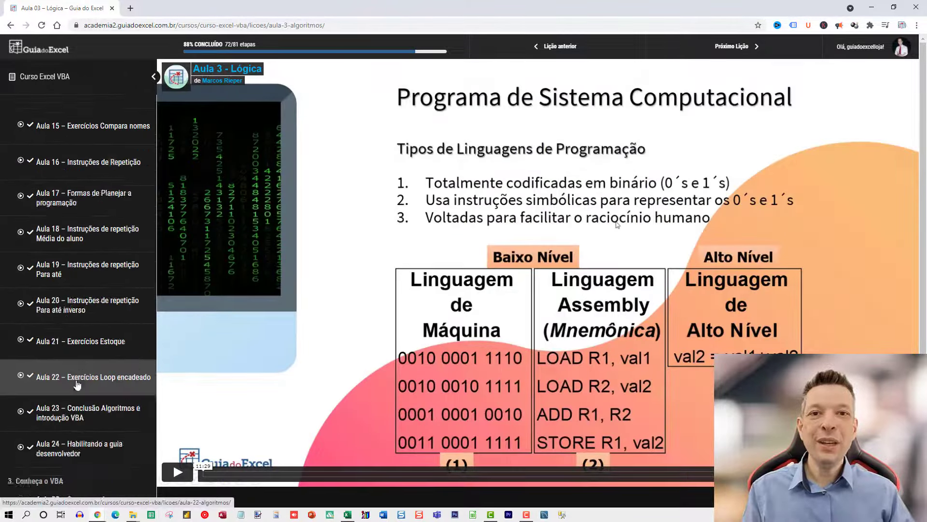
scroll(74, 370, "down", 5)
scroll(70, 369, "down", 5)
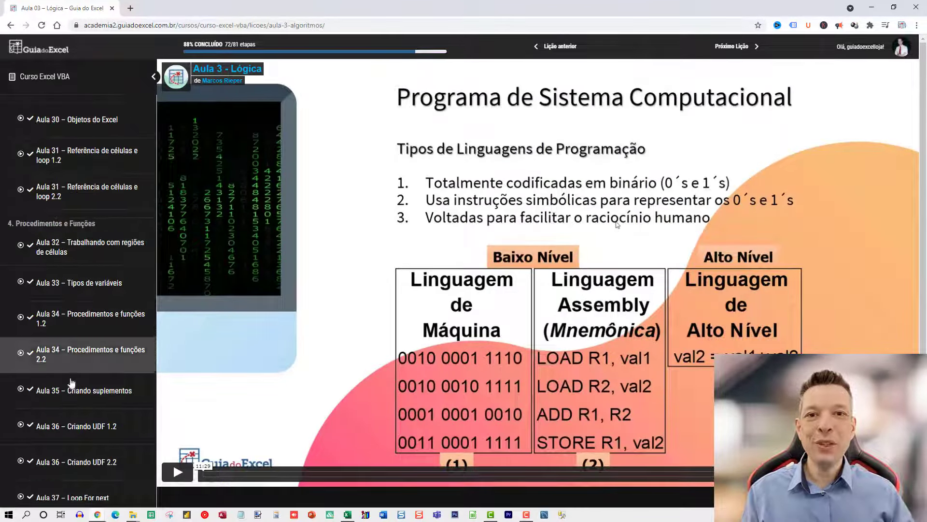
scroll(73, 372, "down", 4)
scroll(75, 376, "down", 5)
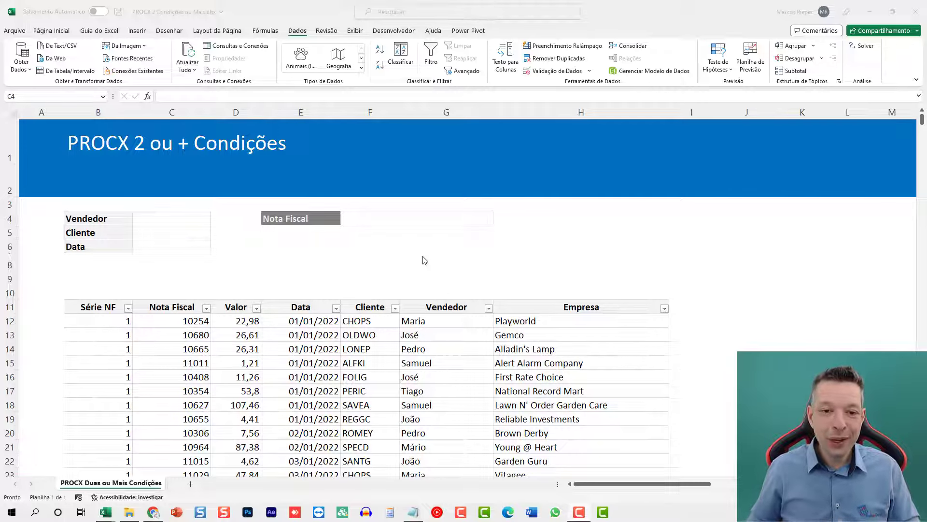
Select the empty cell under the Nota Fiscal label.
left_click(313, 251)
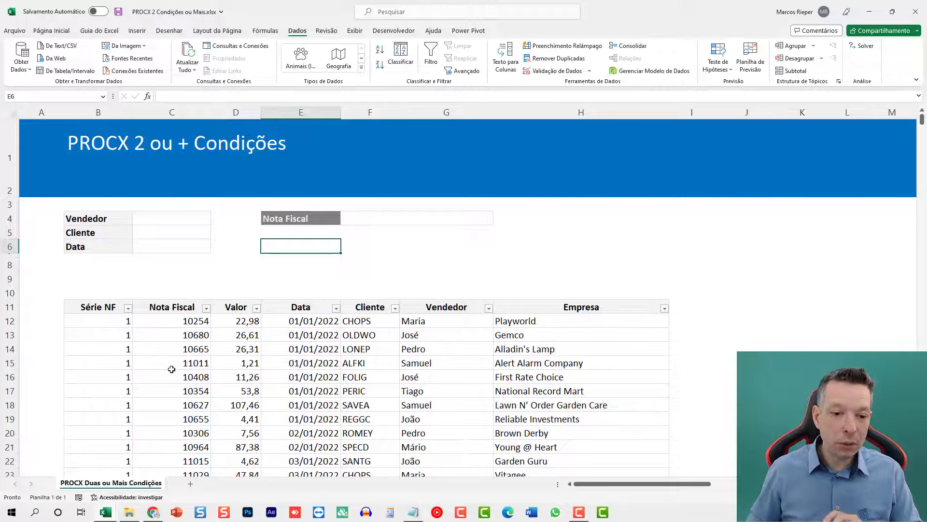
Enter test invoice 11011 under Nota Fiscal and begin a =PROCX( formula in the wide cell beside it.
left_click_drag(172, 369, 241, 367)
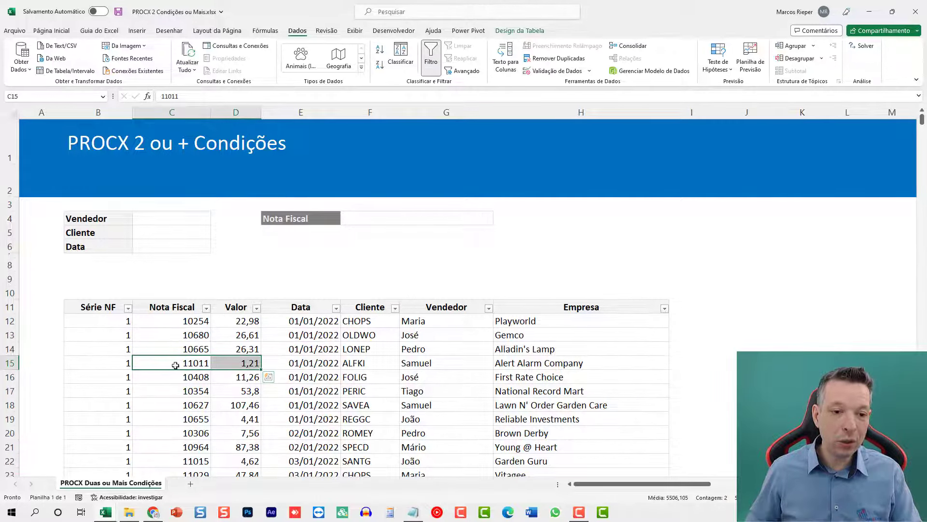
left_click(305, 255)
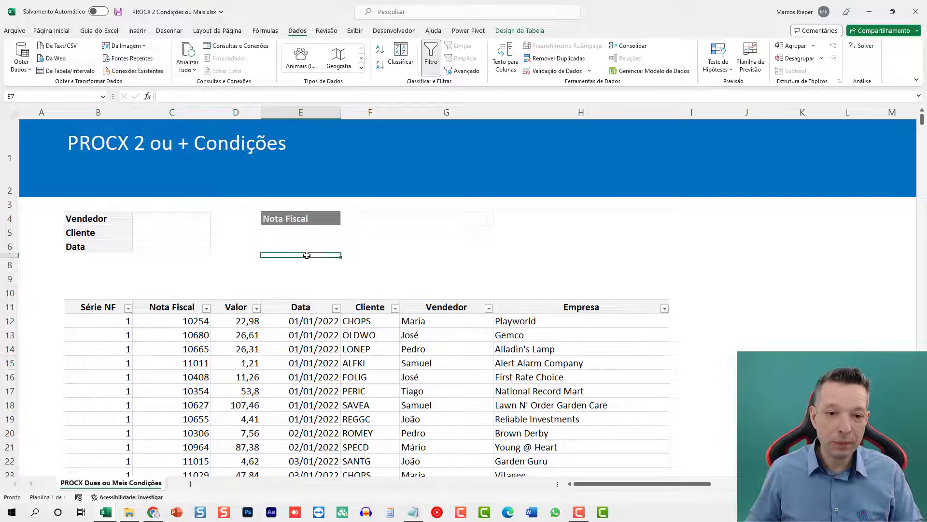
type("110")
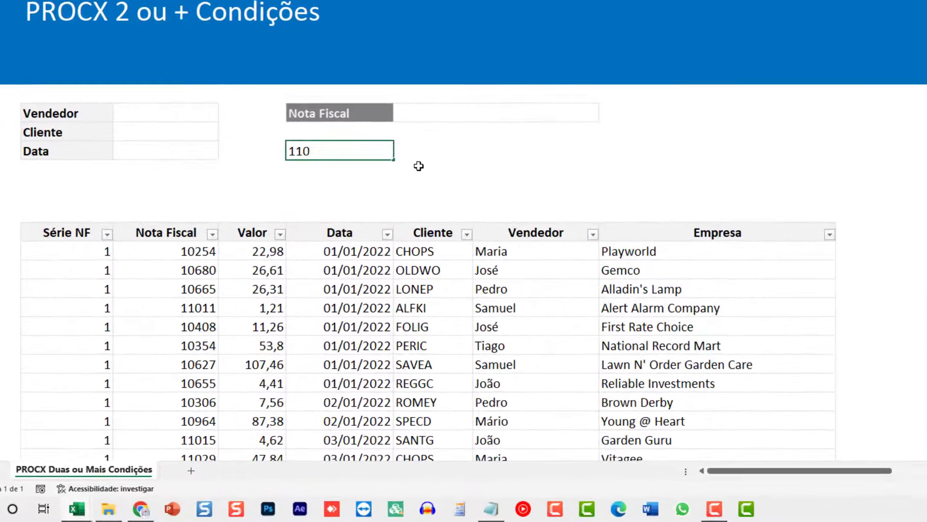
key("Escape")
type("11011")
key("Tab")
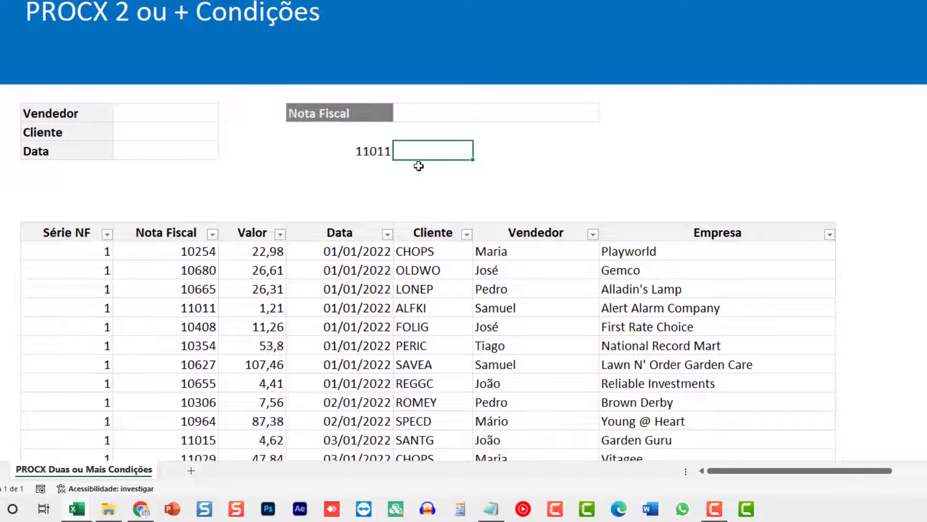
key("Tab")
type("P")
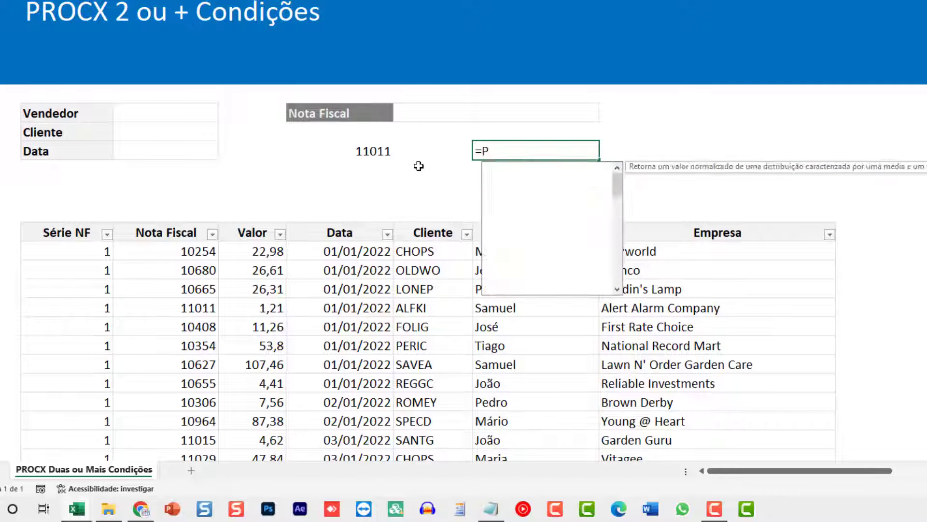
type("ROCX(")
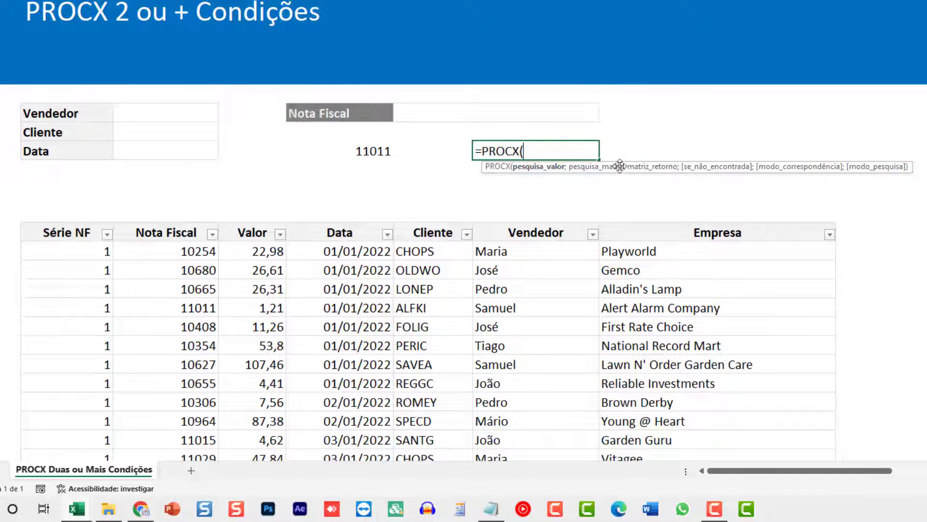
Fill PROCX with lookup E6, search array tVendas[Nota Fiscal] and return array tVendas[Valor].
left_click(357, 152)
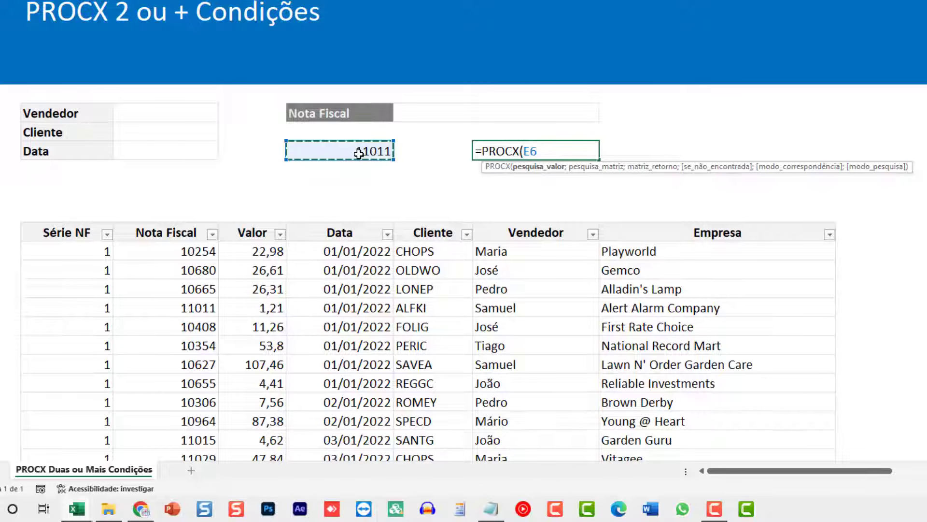
type(";")
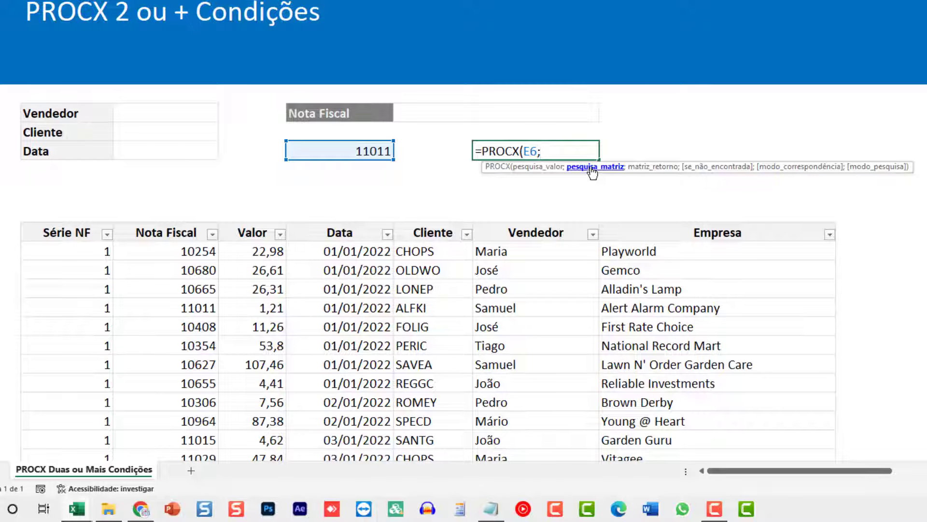
left_click(210, 287)
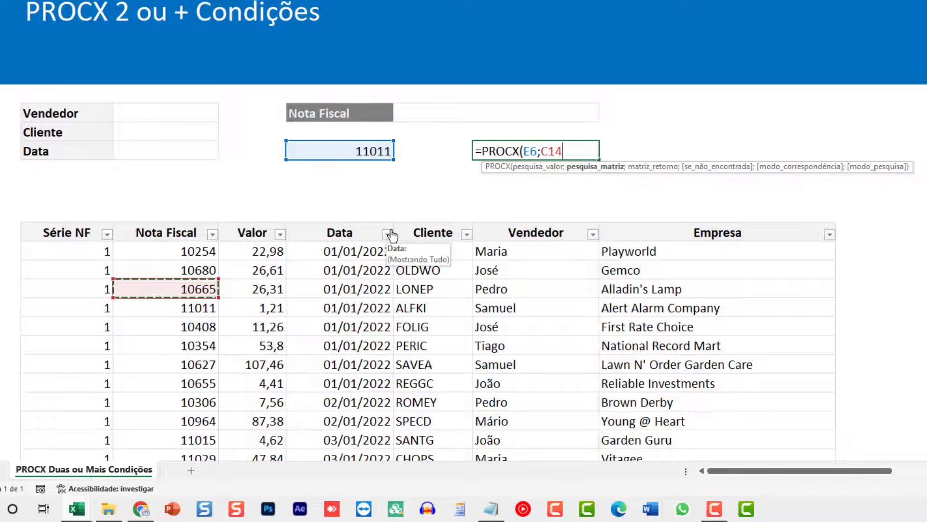
key("ctrl+space")
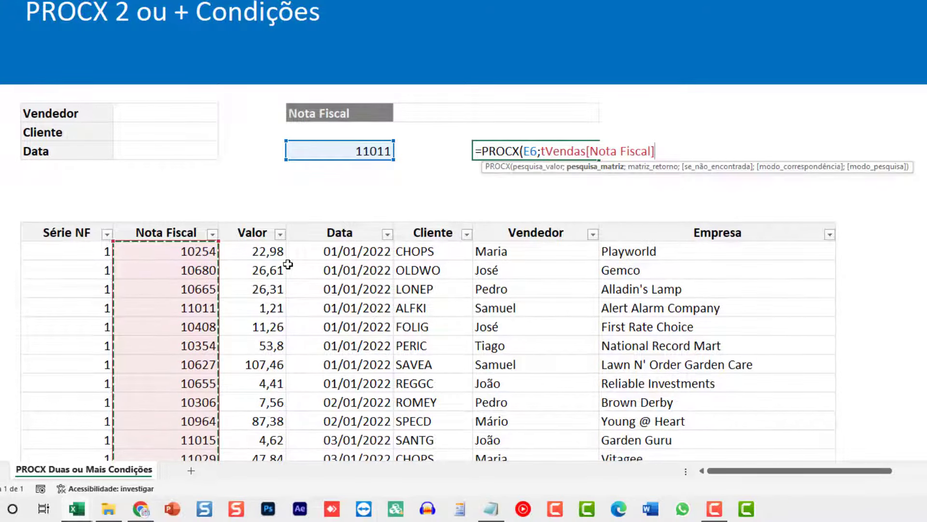
type(";")
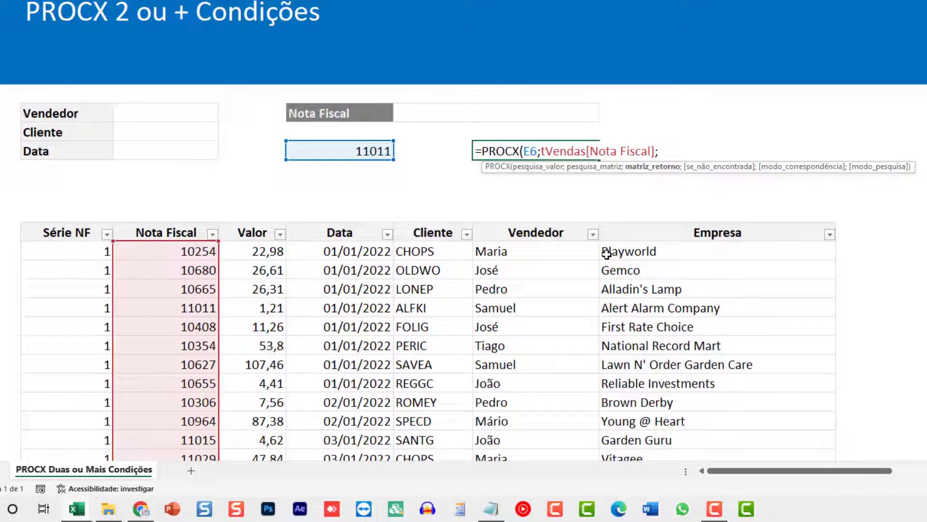
key("alt+Return")
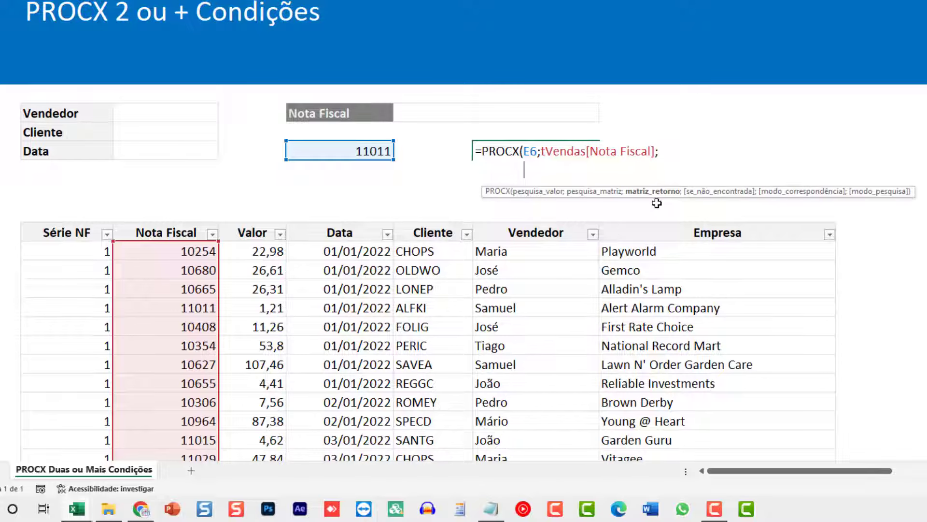
left_click(262, 269)
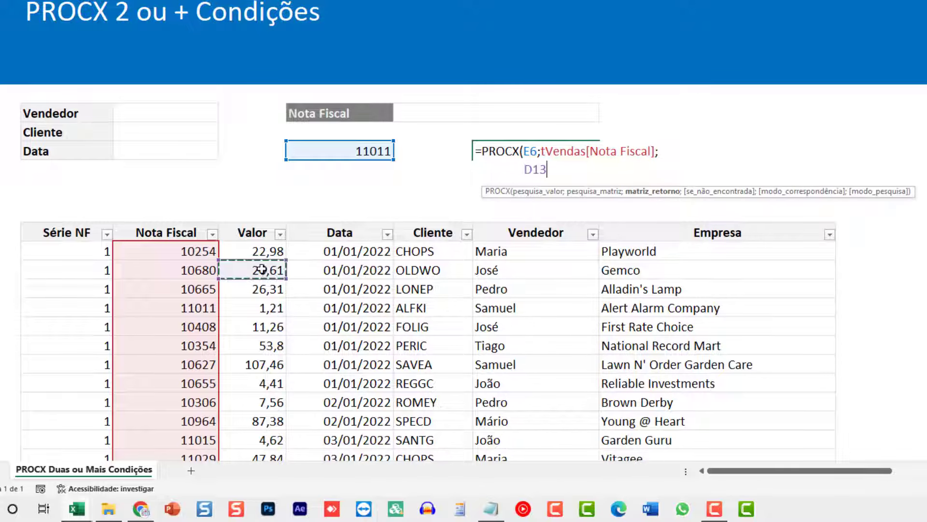
key("ctrl+space")
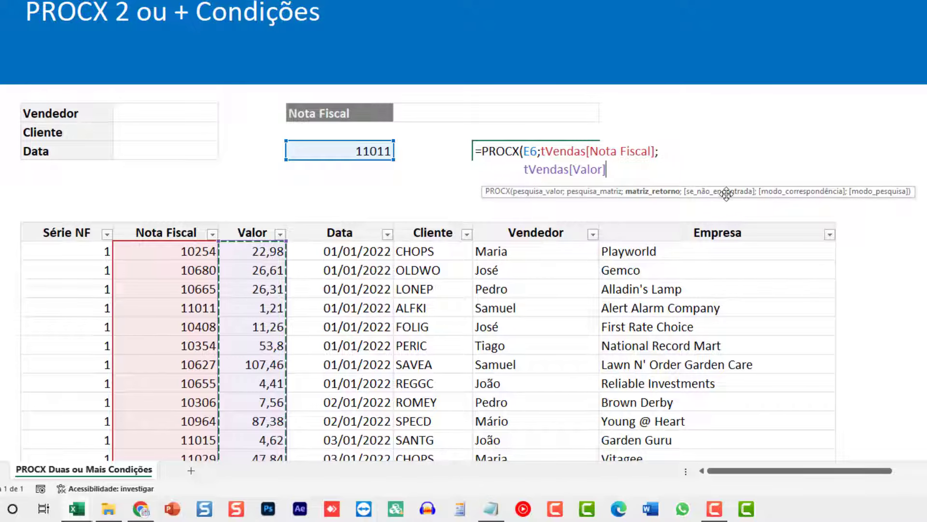
type(";\"NE")
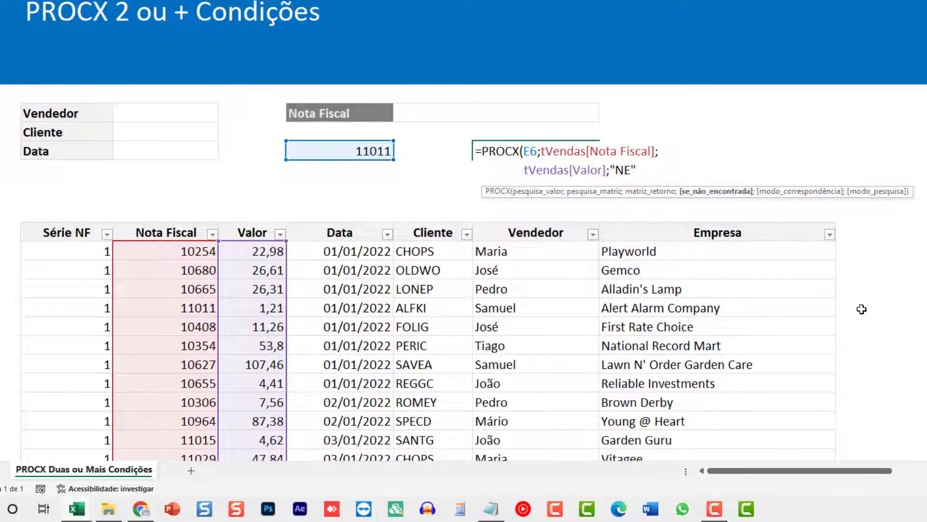
Review the match-mode and search-mode options, then remove the extra separators.
type(";")
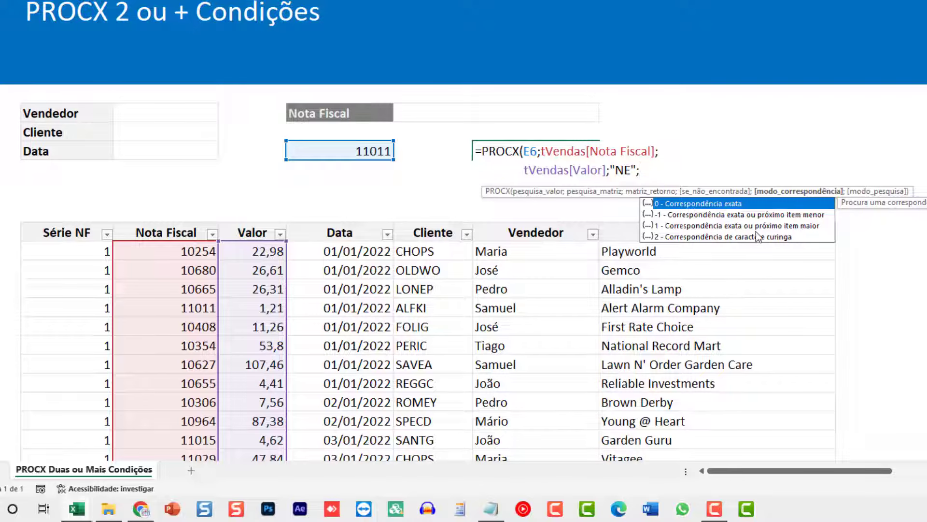
type(";")
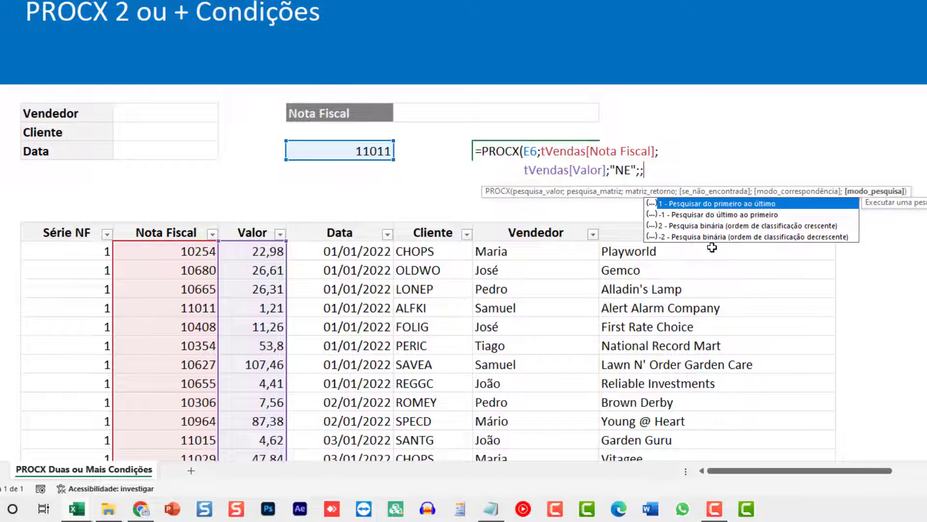
key("BackSpace")
key("BackSpace")
Close the PROCX formula to return 1,21, then test the nonexistent invoice 456456.
type(")")
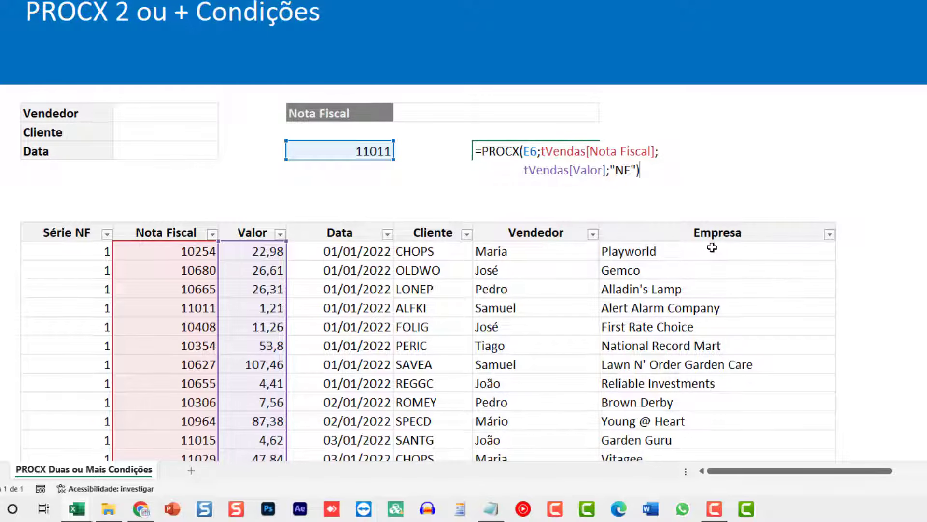
key("ctrl+Return")
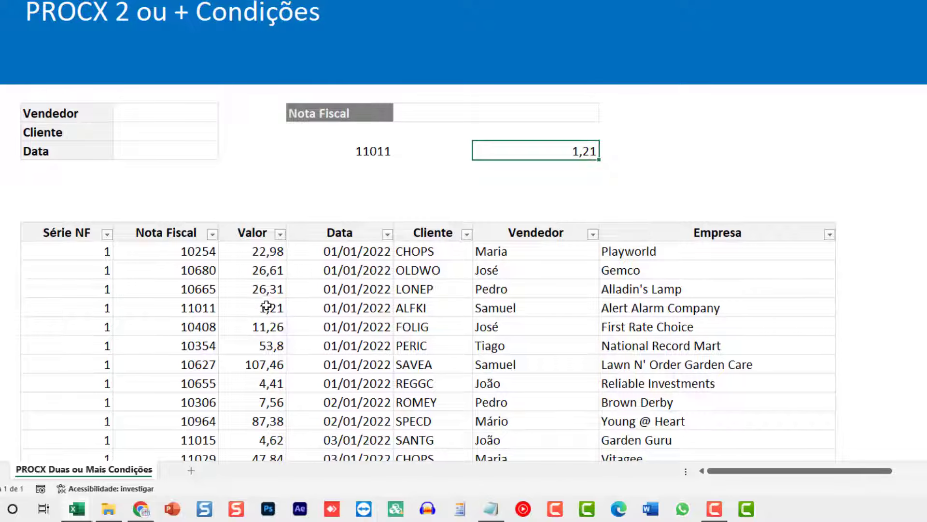
left_click(364, 153)
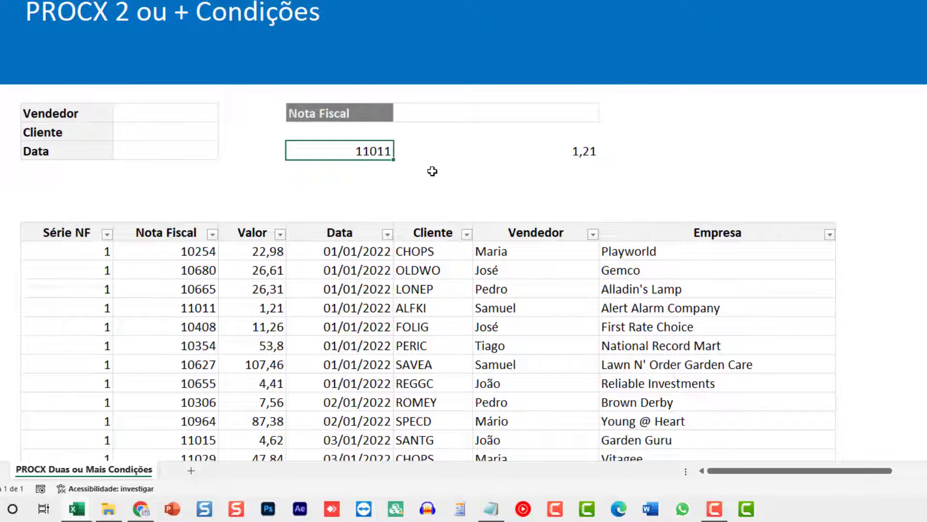
type("456456")
key("Return")
key("Up")
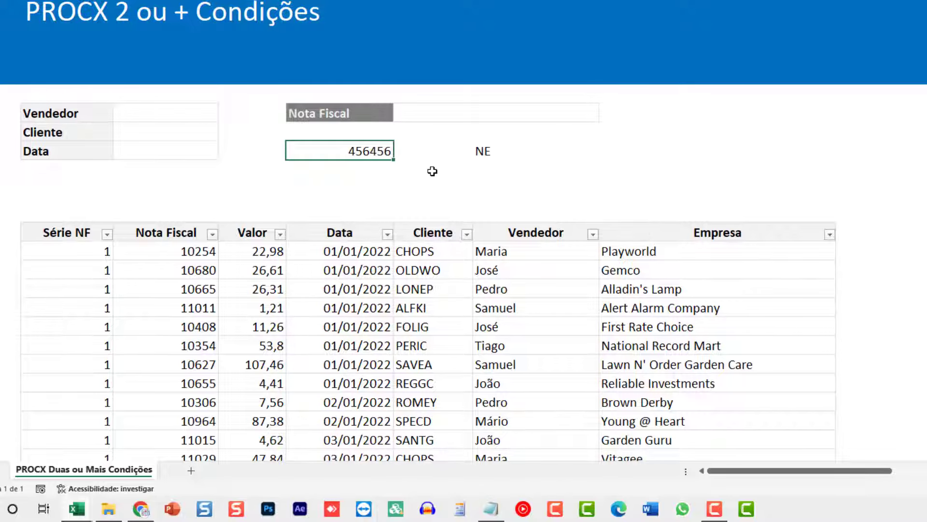
Inspect the "NE" fallback in the formula, then cancel and clear the 456456 cell.
left_click(483, 151)
key("F2")
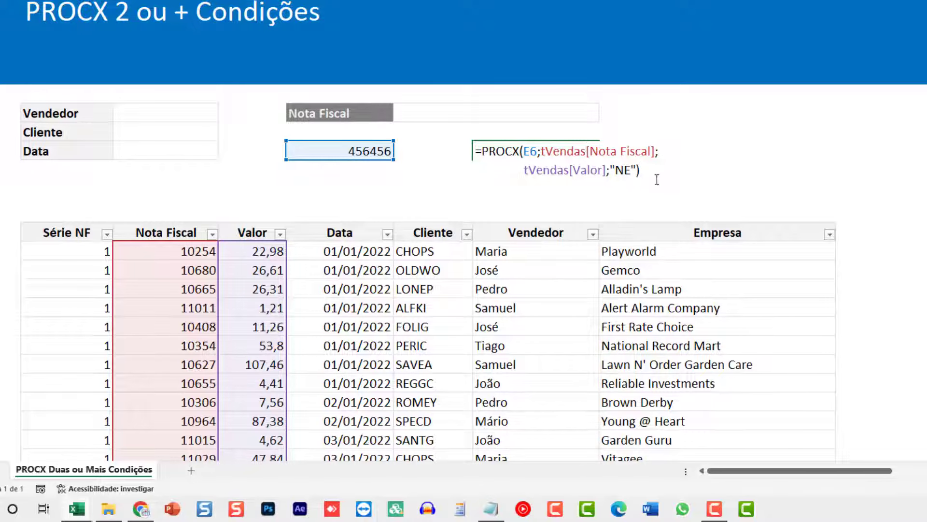
double_click(623, 170)
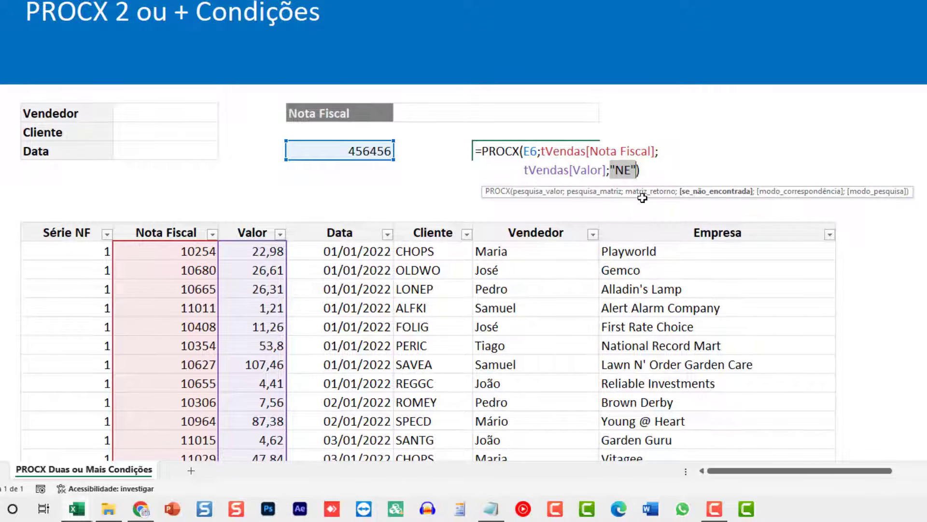
key("Escape")
key("Left")
key("Left")
key("Delete")
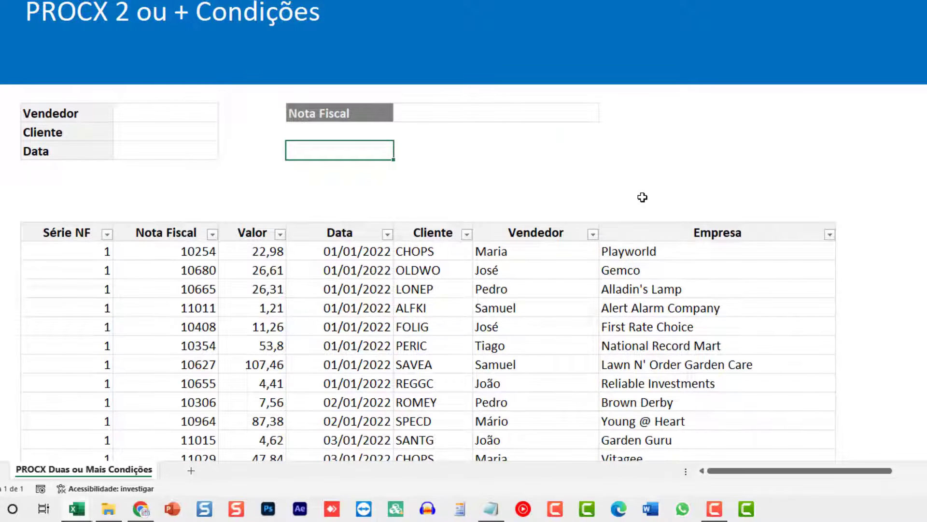
Copy the seller name Samuel from the sales table into the Vendedor cell.
left_click(178, 112)
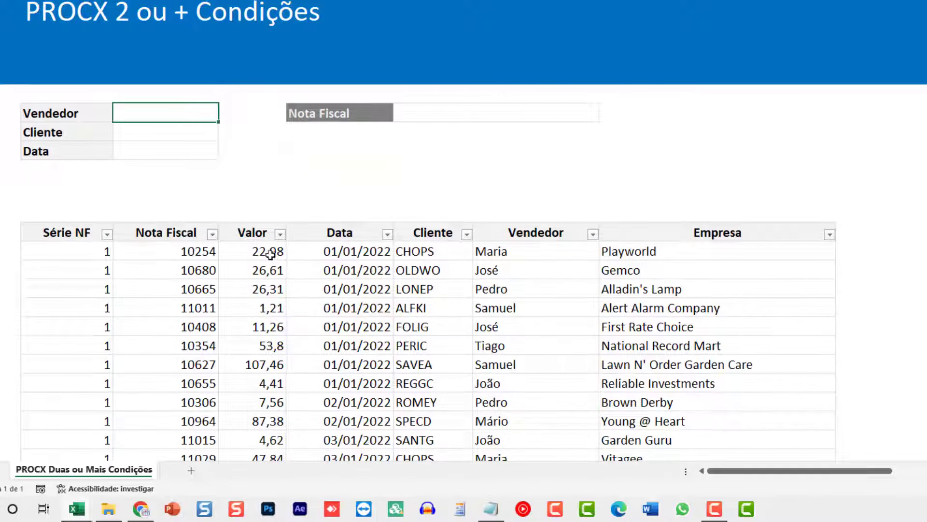
left_click(424, 310)
double_click(519, 307)
left_click_drag(536, 307, 378, 279)
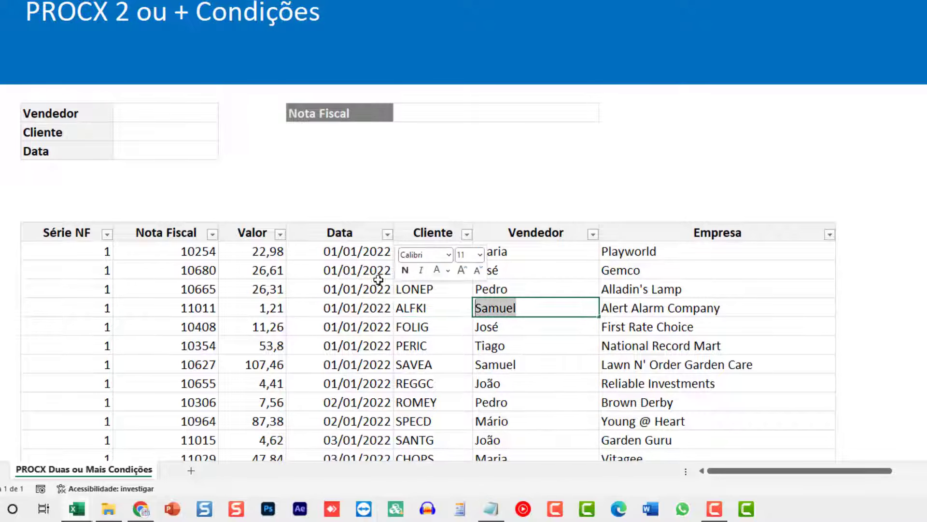
key("ctrl+c")
left_click(144, 122)
key("ctrl+v")
key("Return")
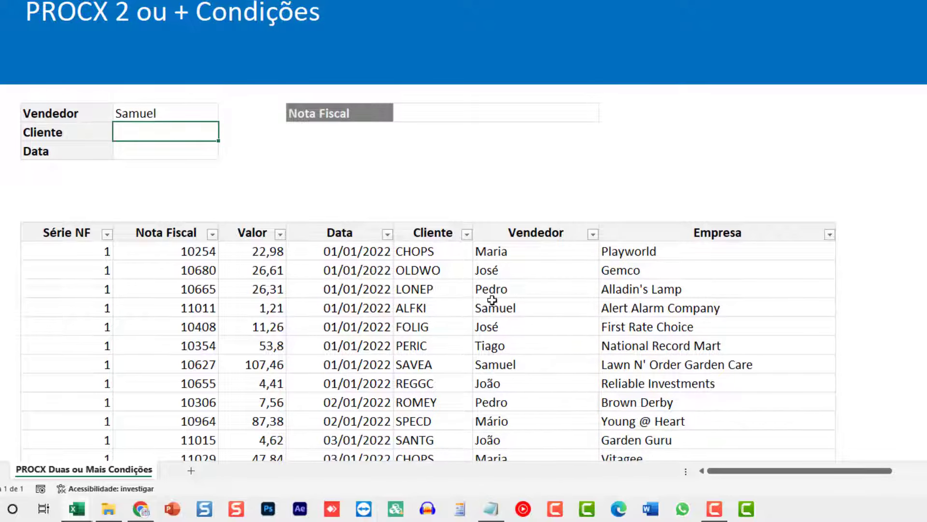
Copy the client code ALFKI from the same row into the Cliente cell.
left_click(444, 307)
double_click(451, 309)
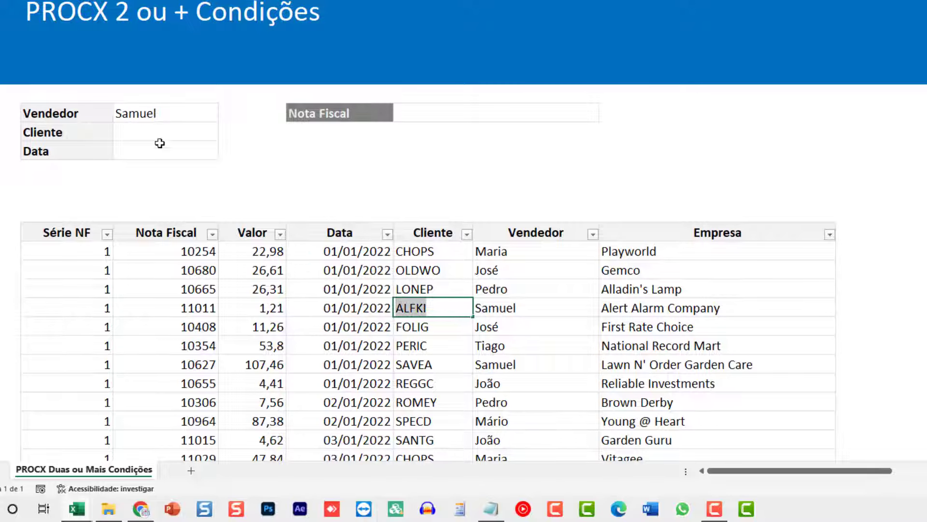
key("ctrl+c")
left_click(160, 139)
key("ctrl+v")
Enter the date 01/01/2022 in the Data cell, matching the ALFKI row.
left_click(437, 311)
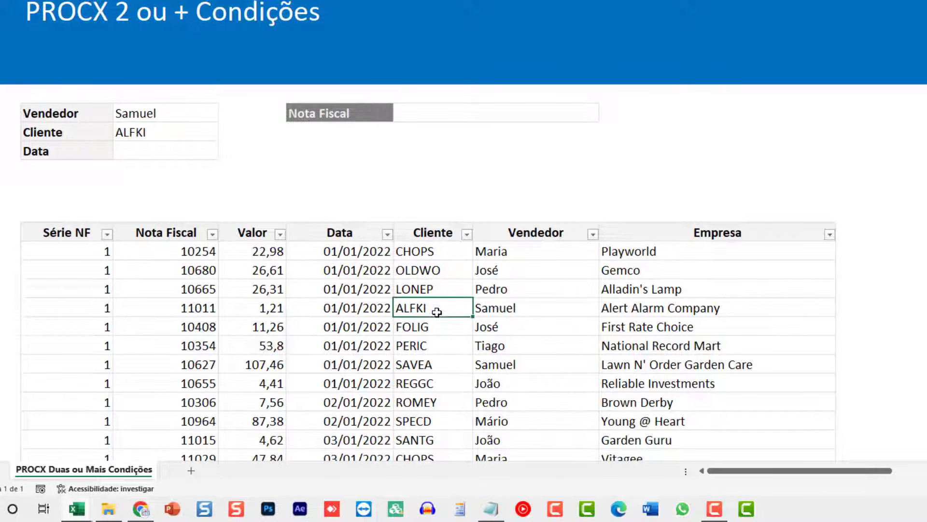
left_click(356, 307)
left_click(160, 150)
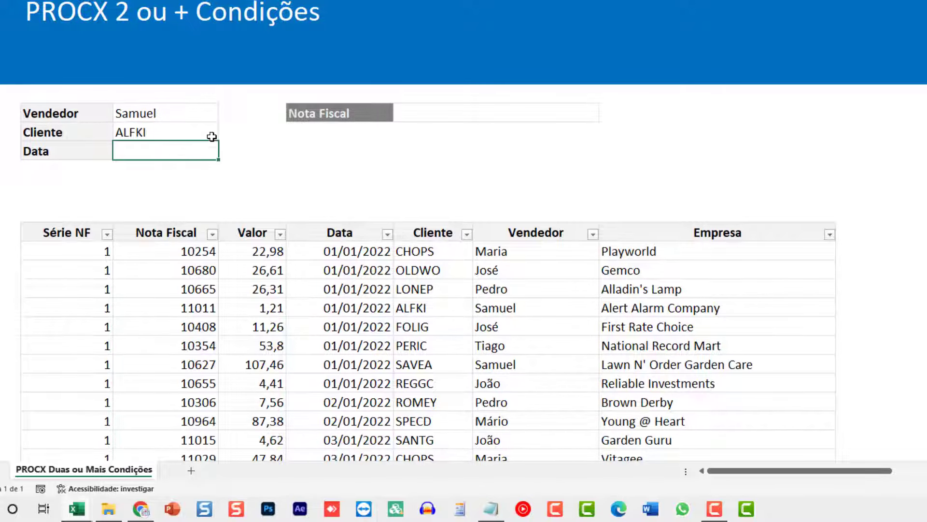
type("1/01/202")
key("ctrl+Return")
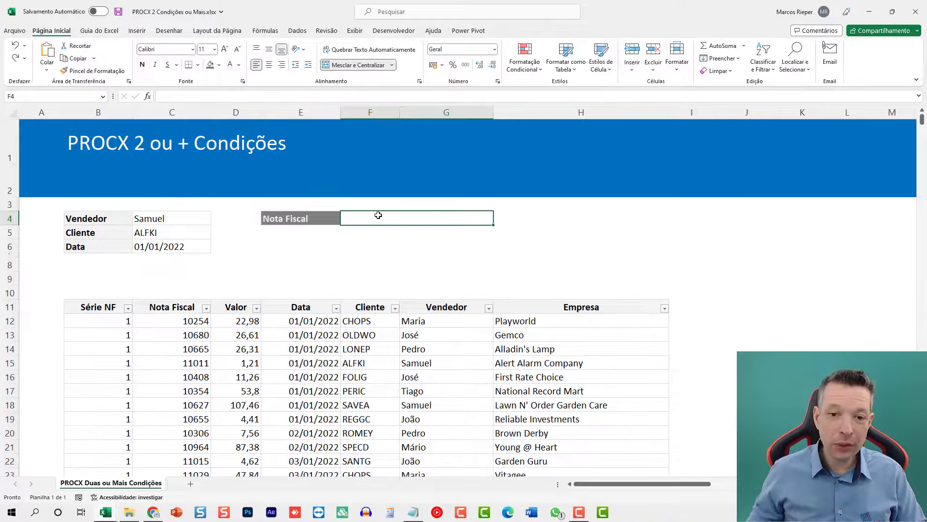
left_click(374, 217)
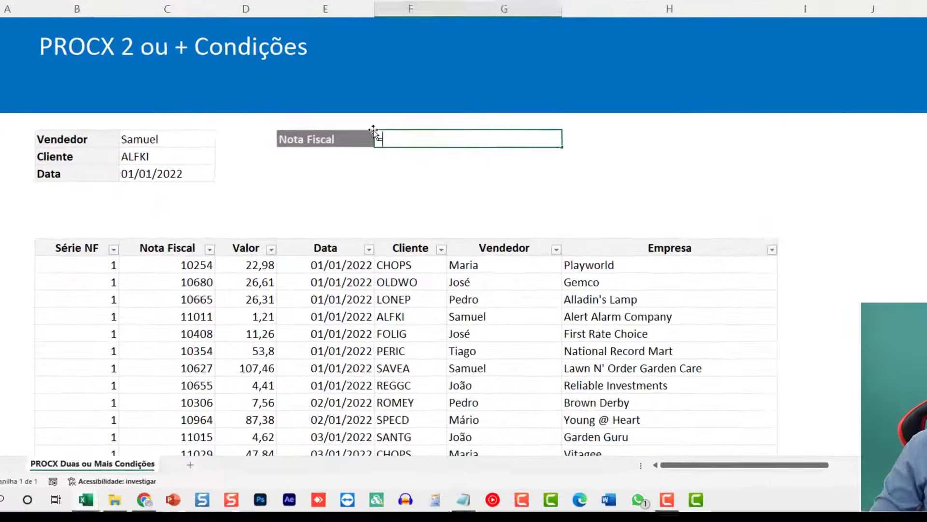
Start =PROCX(1;( with the condition tVendas[Vendedor]=C4.
type("PROCX")
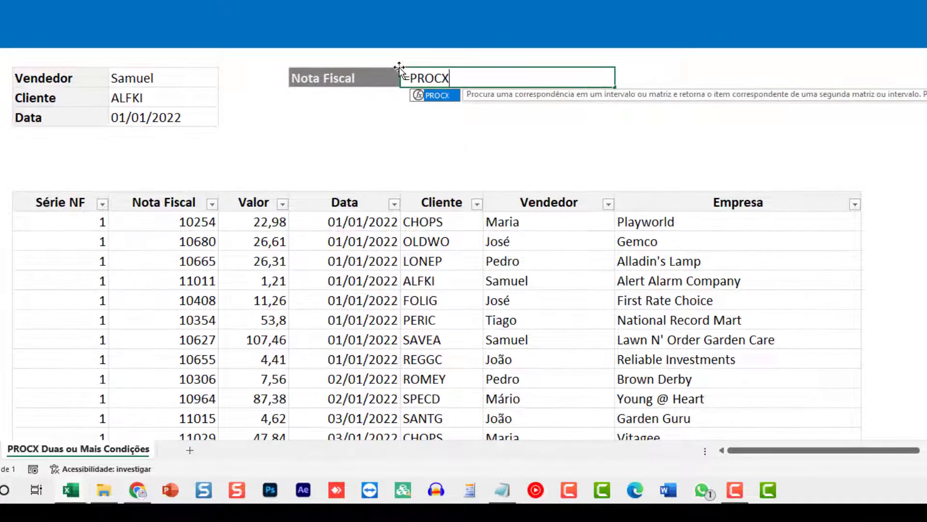
type("(")
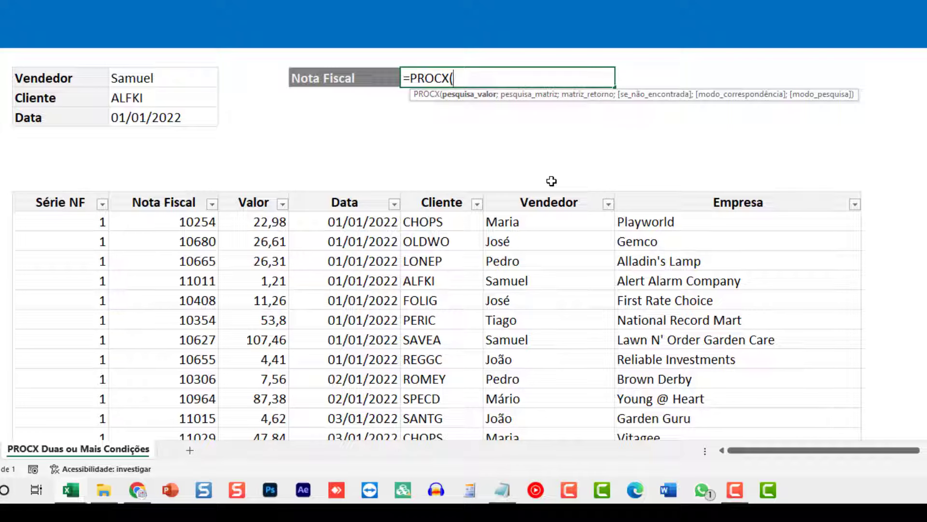
type("1;")
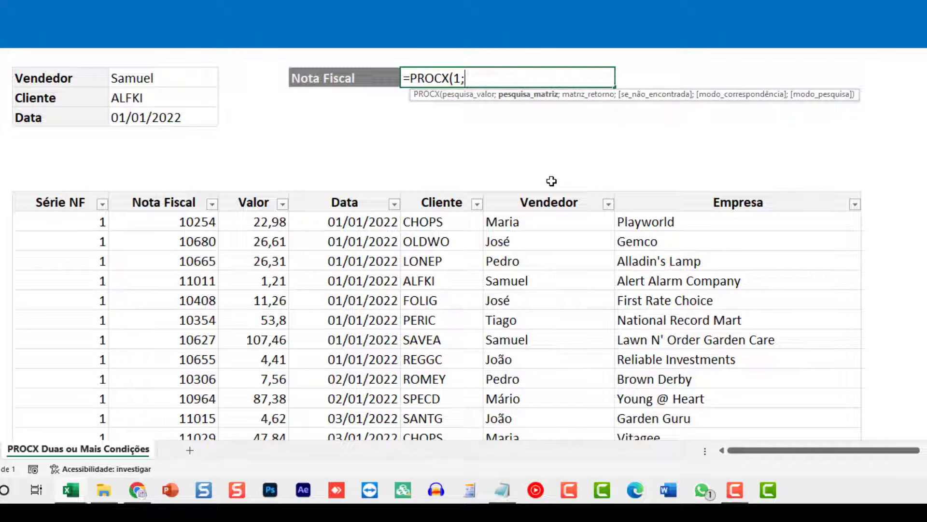
type("(")
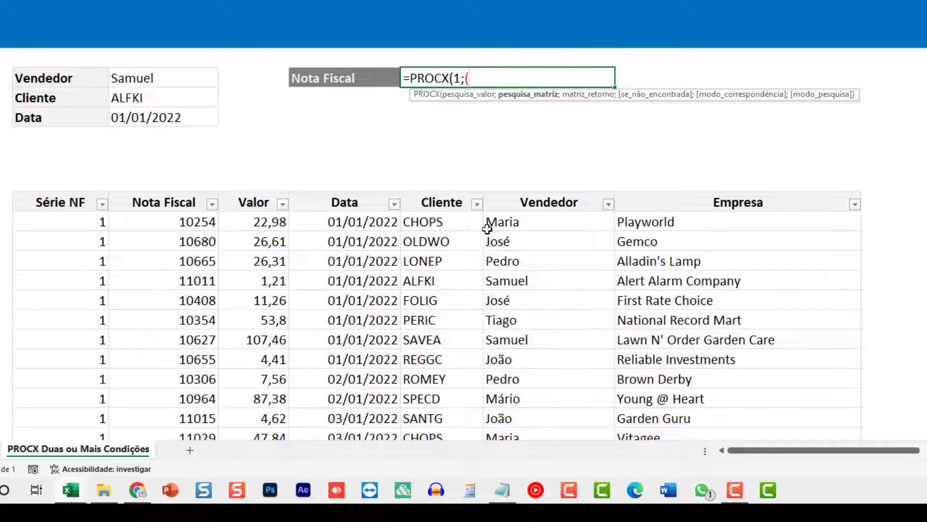
left_click(526, 228)
key("ctrl+shift+Down")
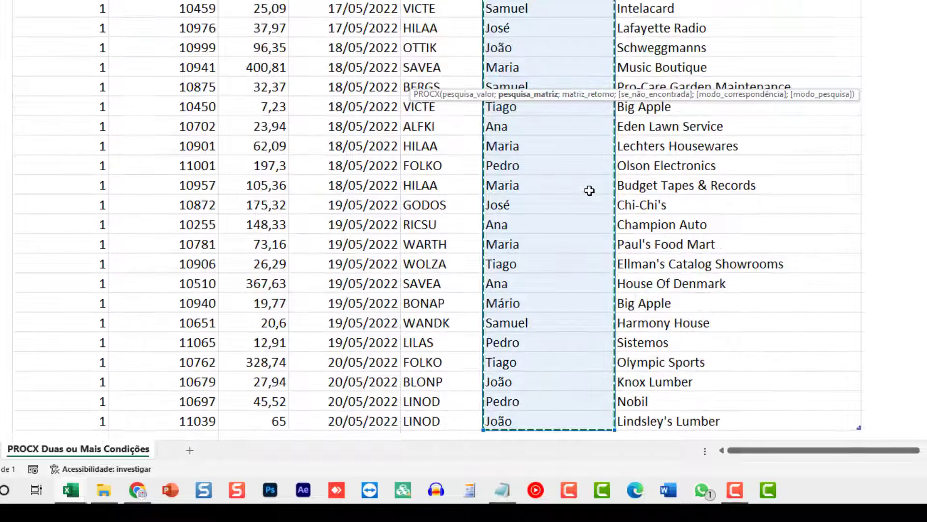
scroll(464, 217, "up", 15)
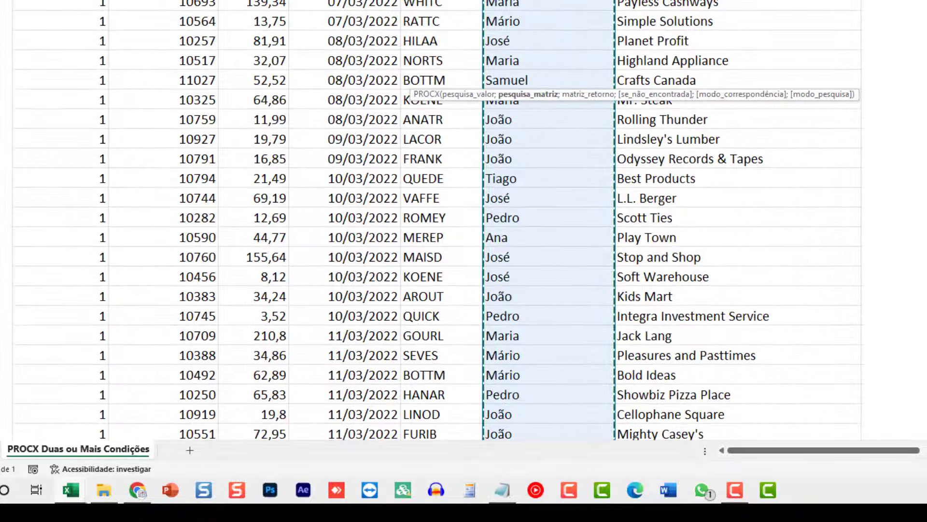
scroll(464, 218, "up", 15)
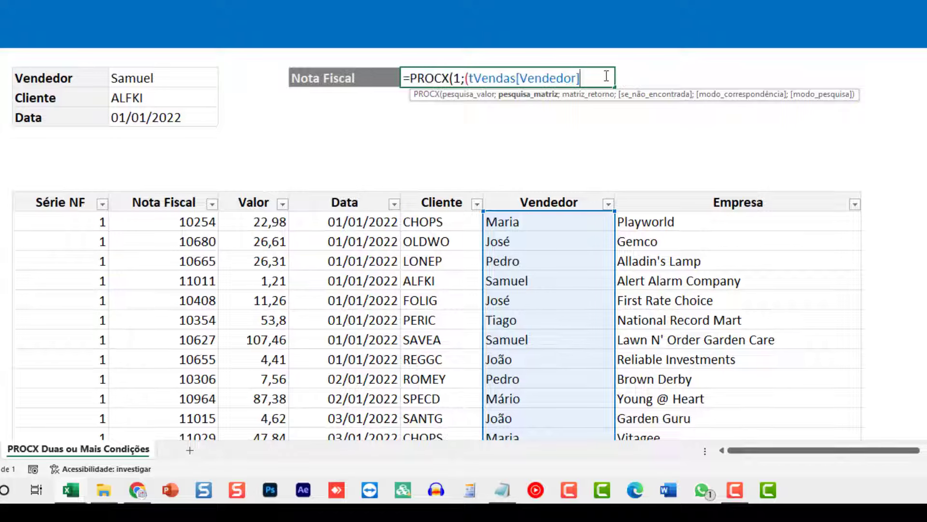
type("=")
left_click(159, 77)
type(")")
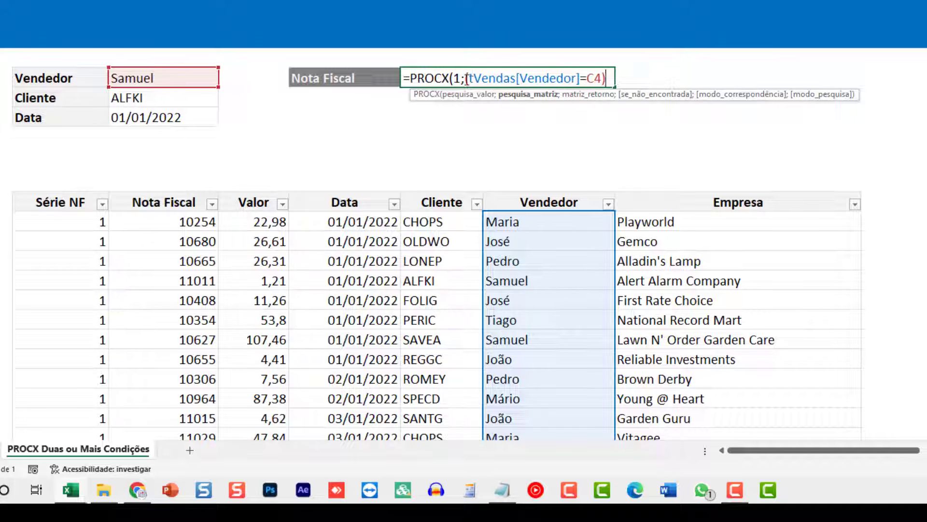
Preview the Vendedor condition with F9, undo it, and move it to its own line.
left_click_drag(606, 77, 467, 77)
key("F9")
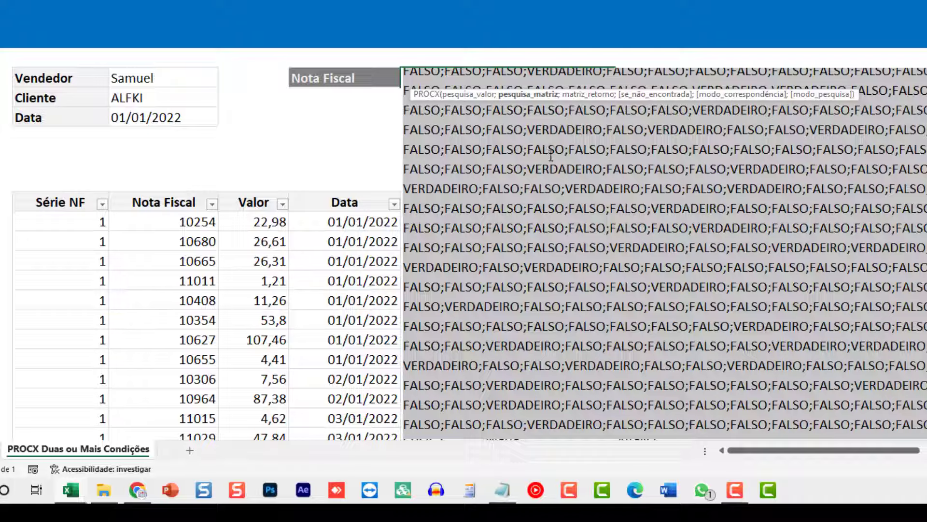
key("ctrl+z")
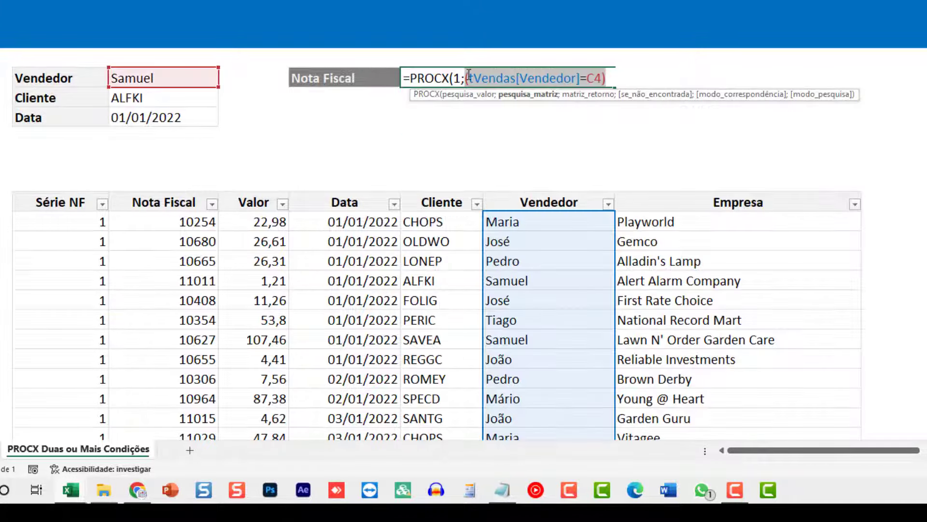
key("Left")
key("alt+Return")
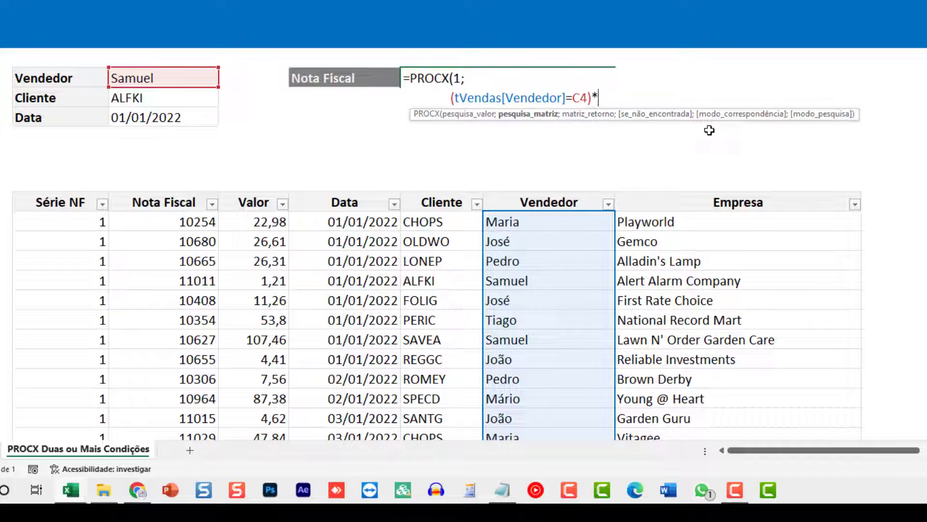
Add the second condition (tVendas[Cliente]=C5) and review both conditions.
type("(")
left_click(425, 239)
key("ctrl+space")
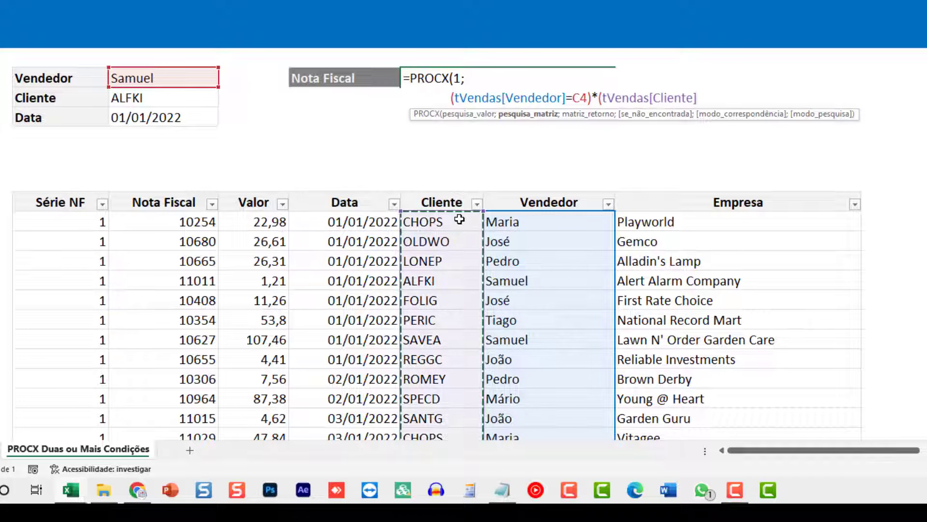
type("=")
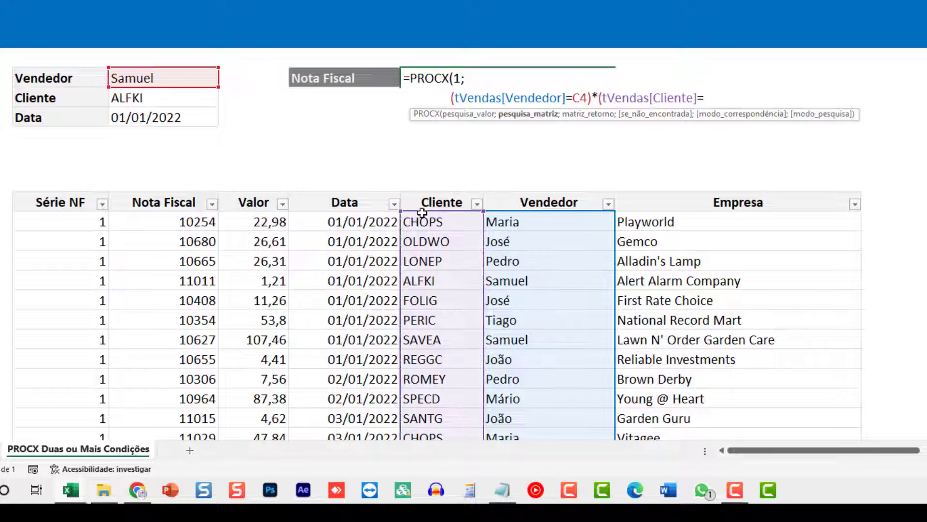
left_click(172, 97)
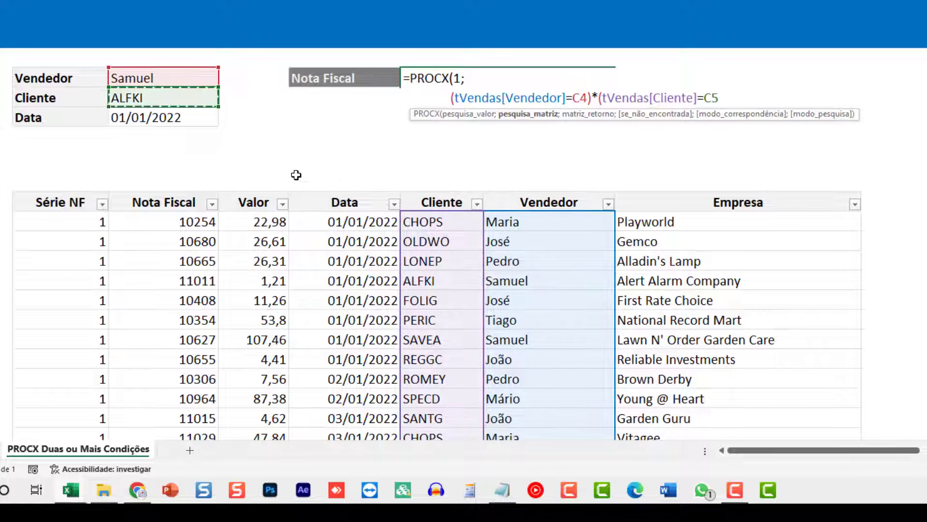
type(")")
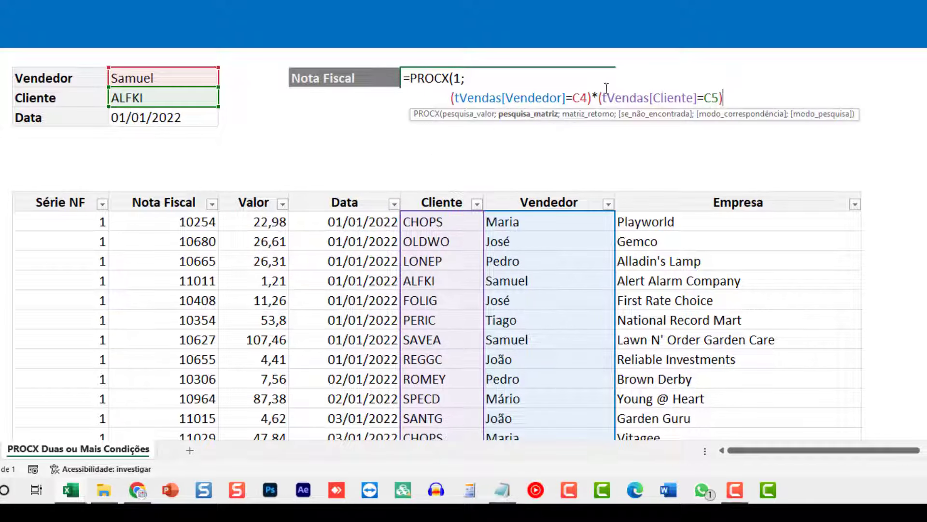
left_click_drag(590, 96, 450, 96)
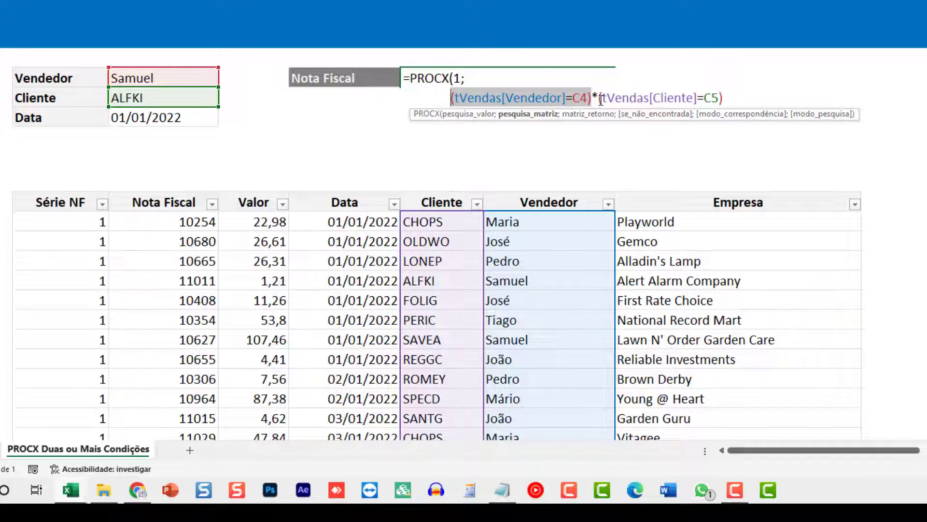
left_click_drag(599, 98, 725, 99)
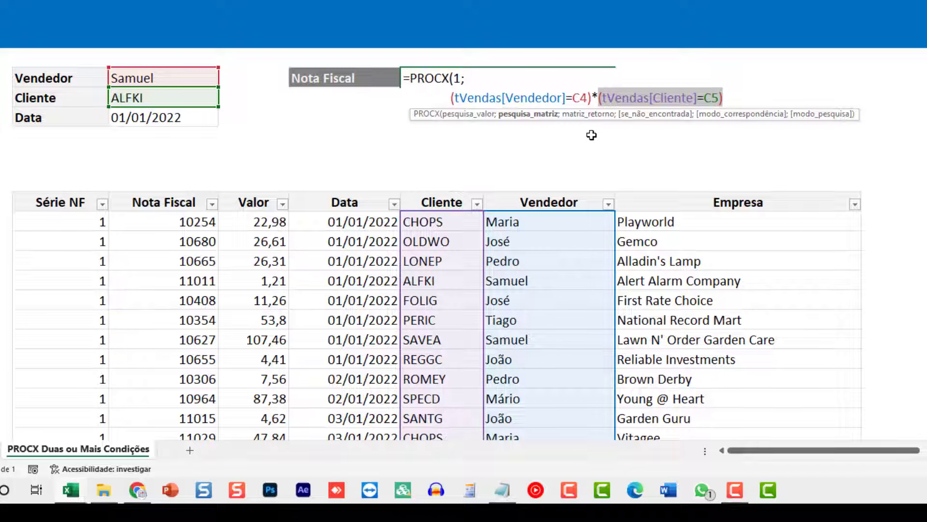
left_click(759, 96)
type("*(")
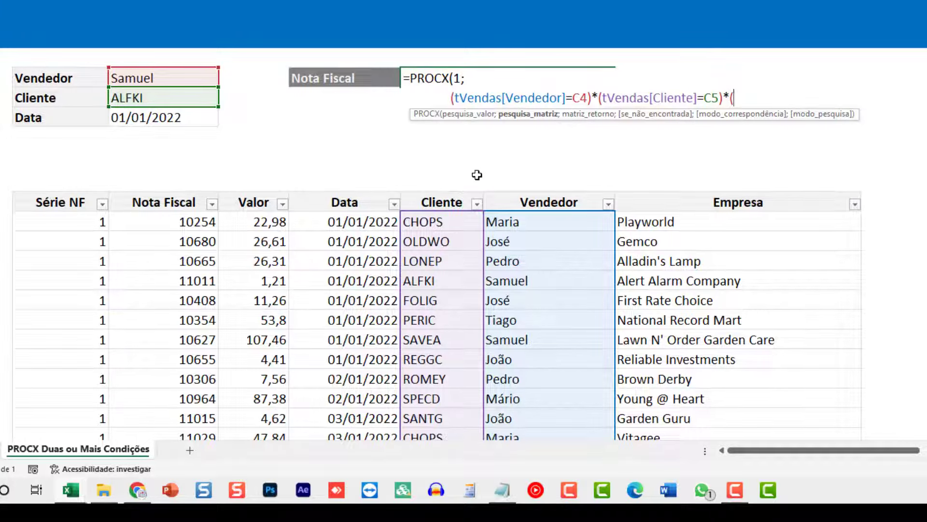
Add the third condition comparing tVendas[Data] with C6.
left_click(361, 256)
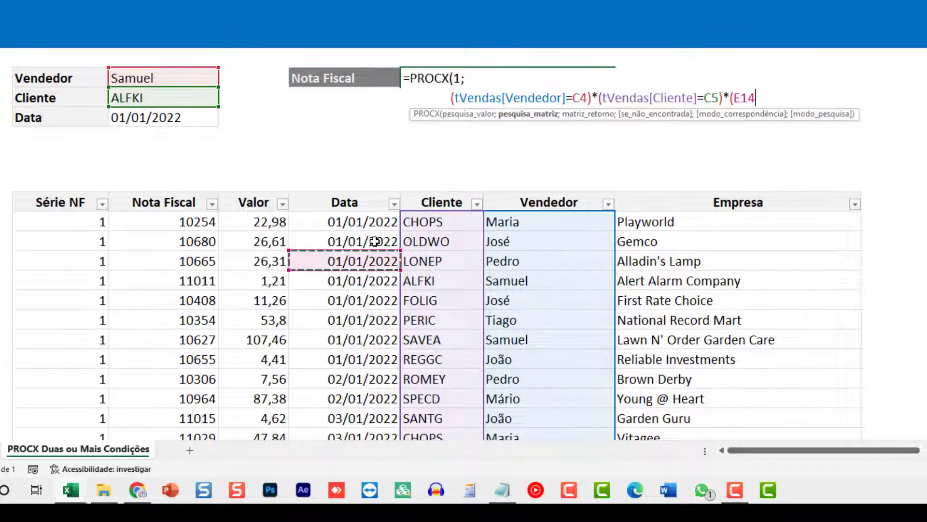
key("ctrl+space")
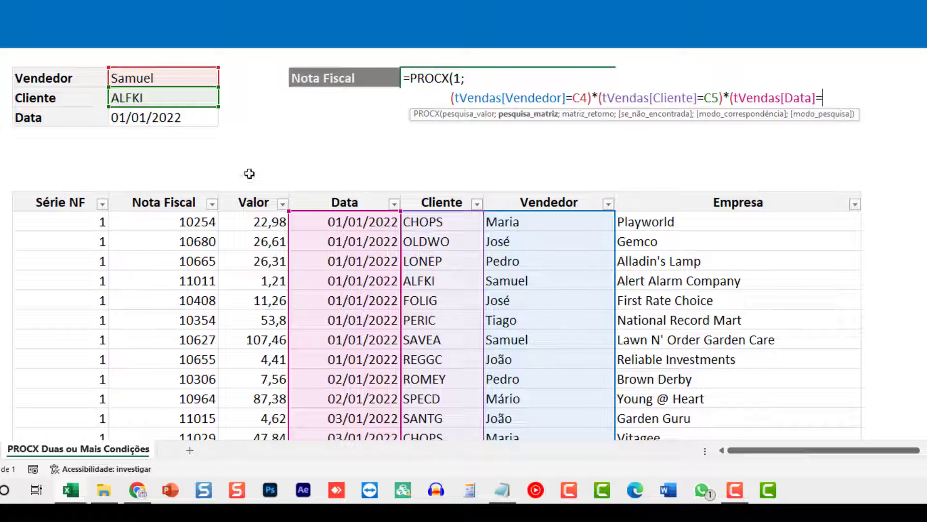
left_click(162, 119)
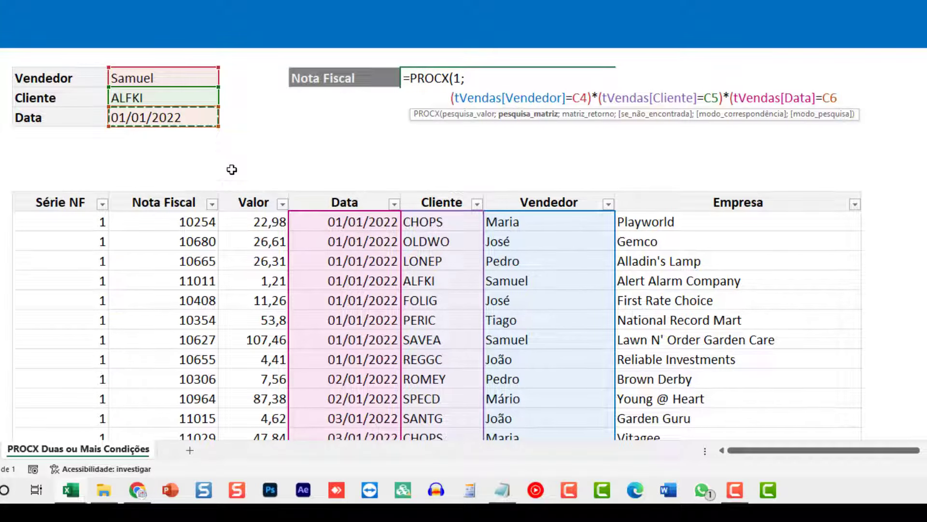
type(")")
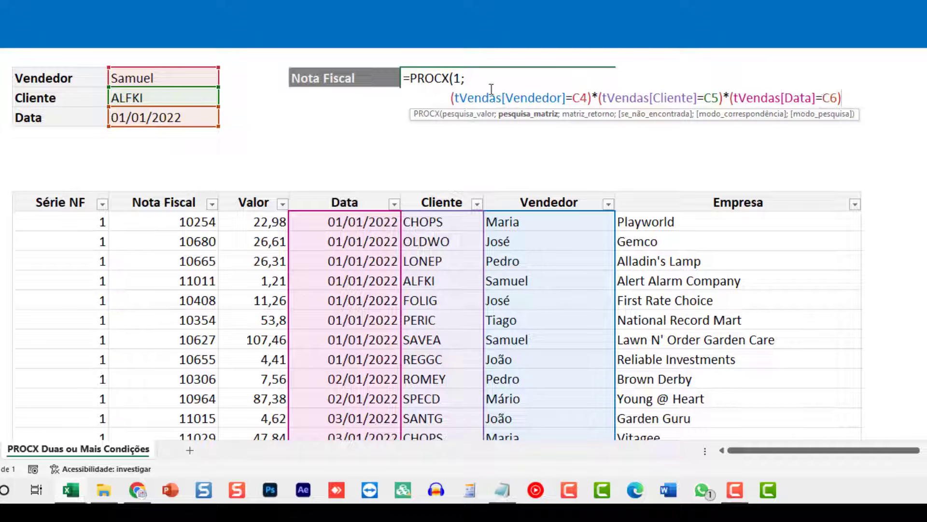
Preview the multiplied conditions as a 0/1 array with F9, then undo.
left_click(453, 95, "shift")
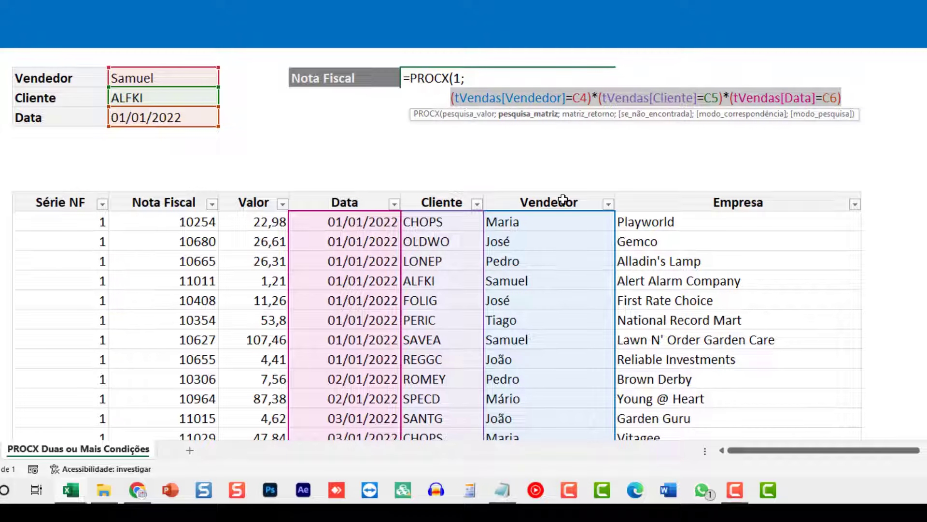
key("F9")
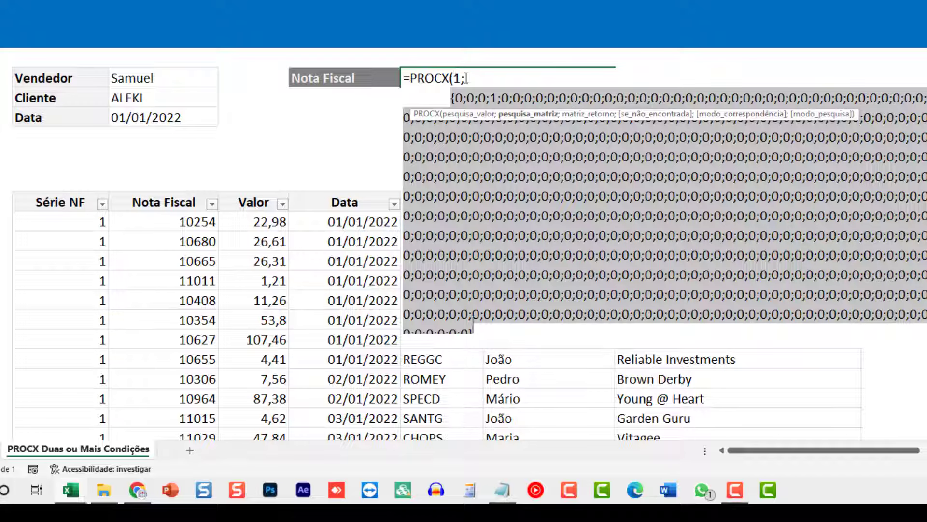
key("ctrl+z")
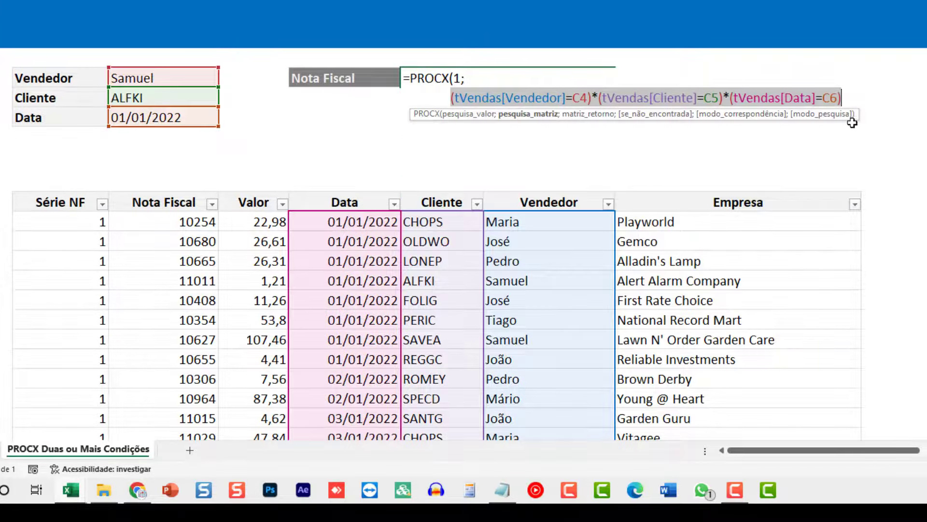
Add tVendas[Nota Fiscal] as return array with "NE" fallback and commit the formula.
left_click(880, 94)
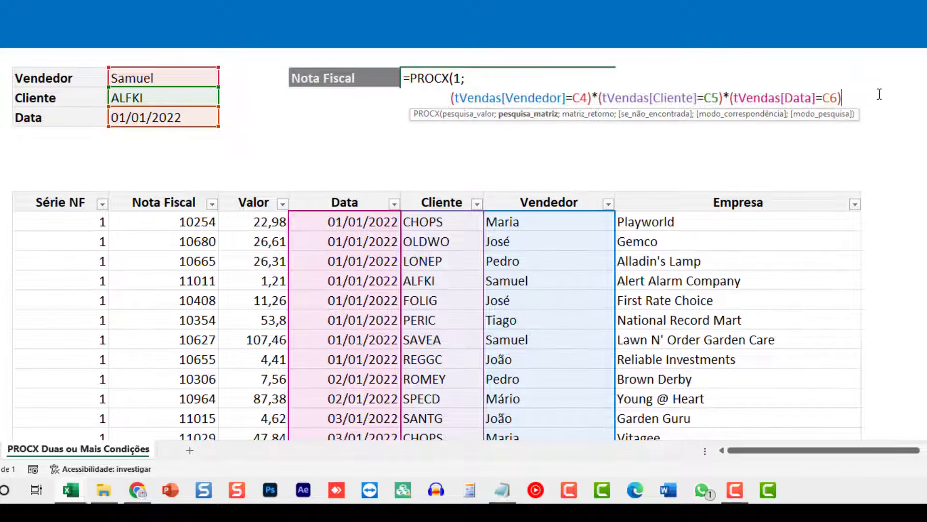
type(";")
key("alt+Return")
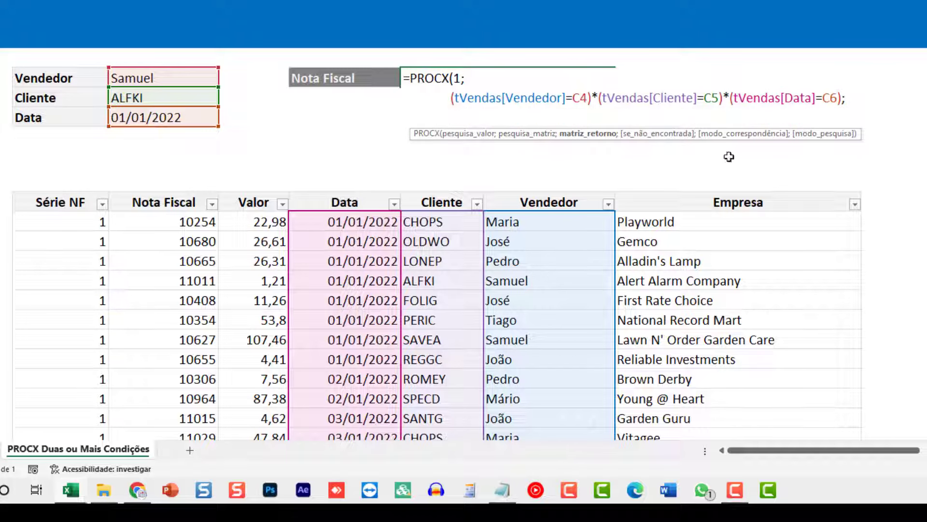
left_click(179, 261)
key("ctrl+space")
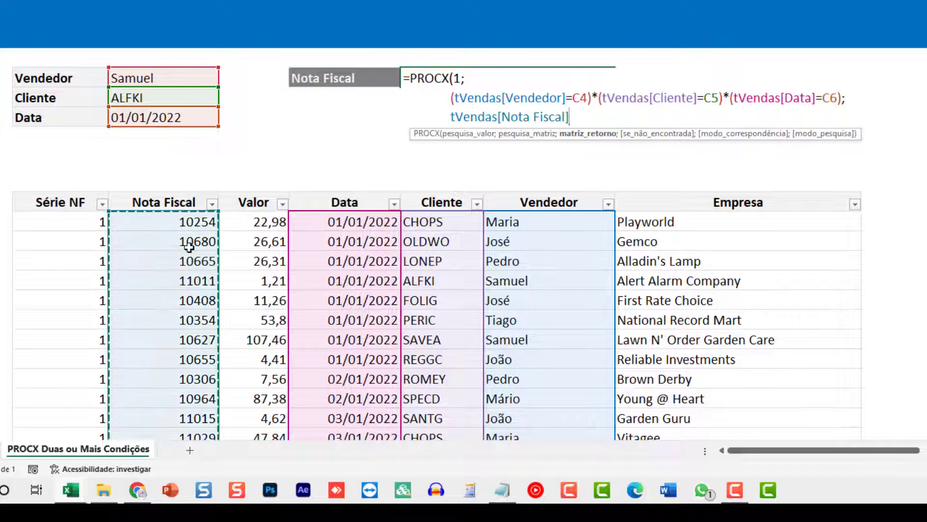
type("; ")
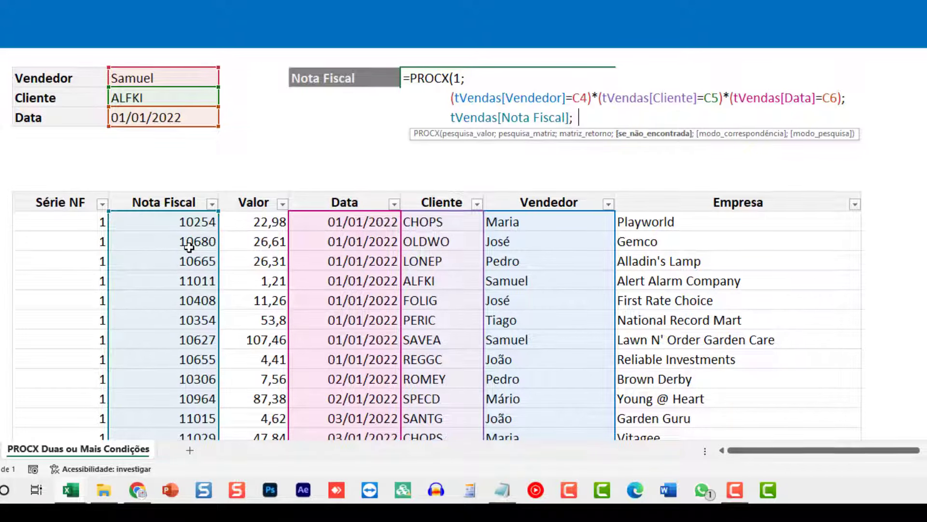
type("NE\"")
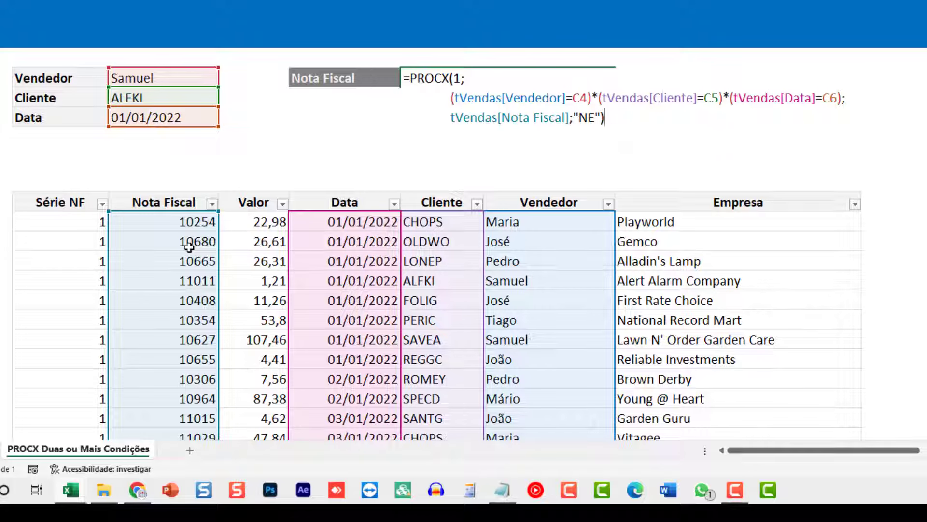
key("Return")
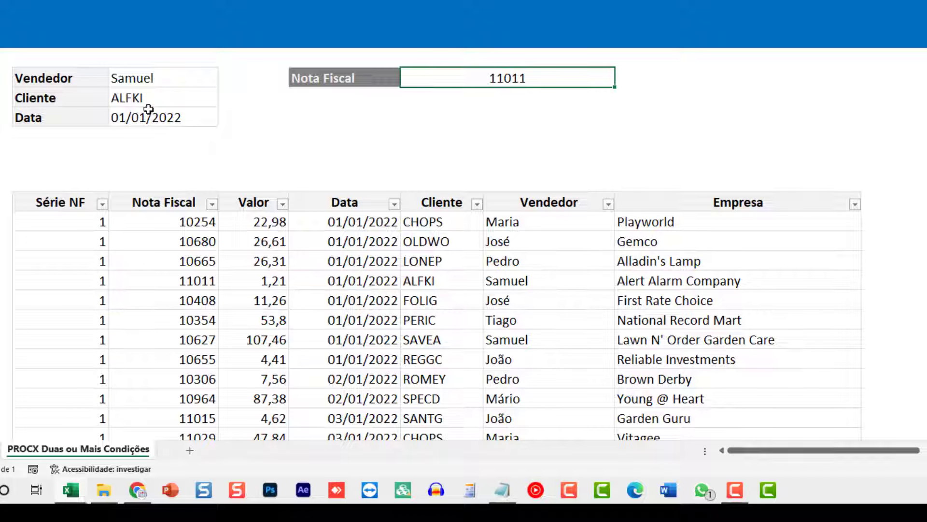
Review the Nota Fiscal result formula and recommit it unchanged, still showing 11011.
left_click_drag(129, 118, 145, 79)
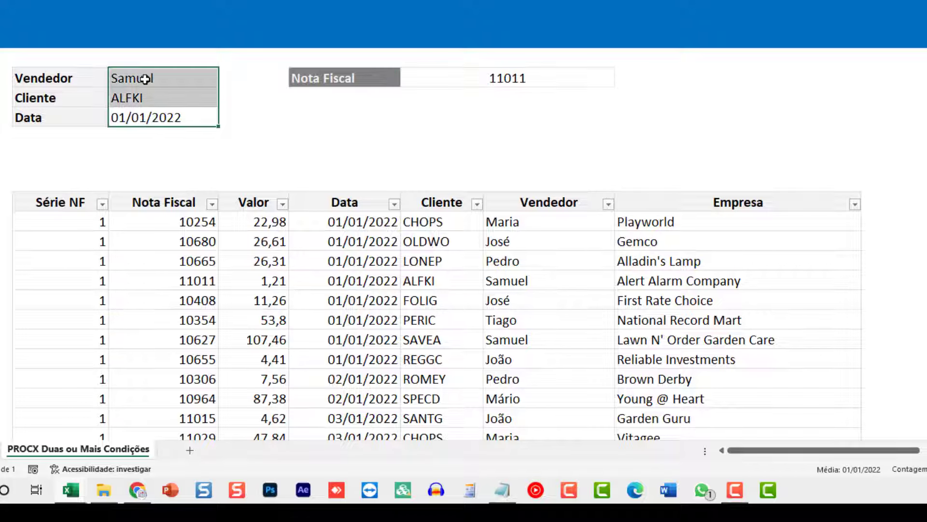
left_click(449, 77)
key("F2")
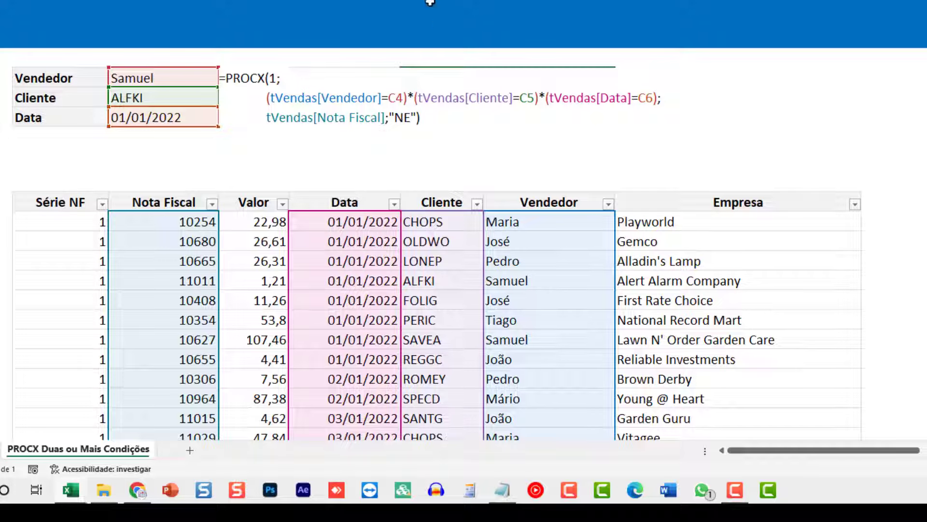
key("Escape")
key("F2")
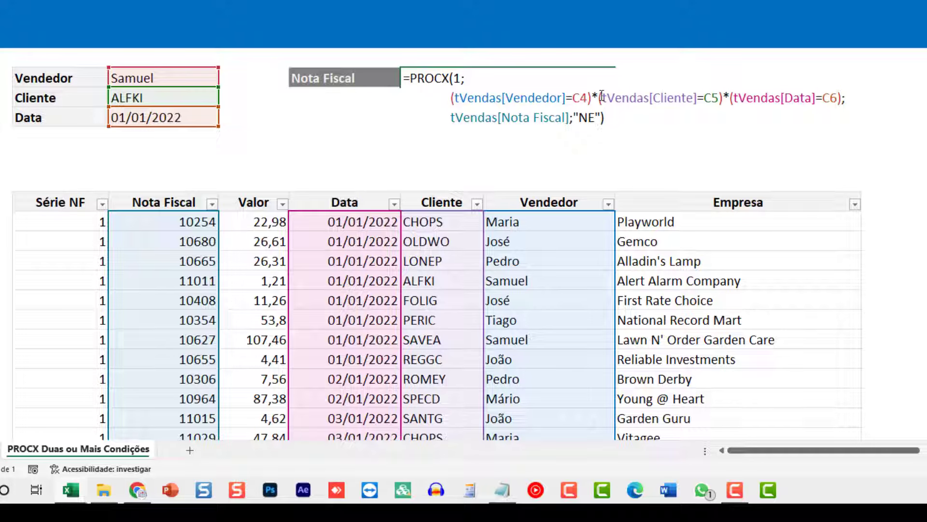
key("ctrl+Return")
Select header row B11:H11, then the Nota Fiscal label cell E4, and show the Dados tools.
left_click(323, 79)
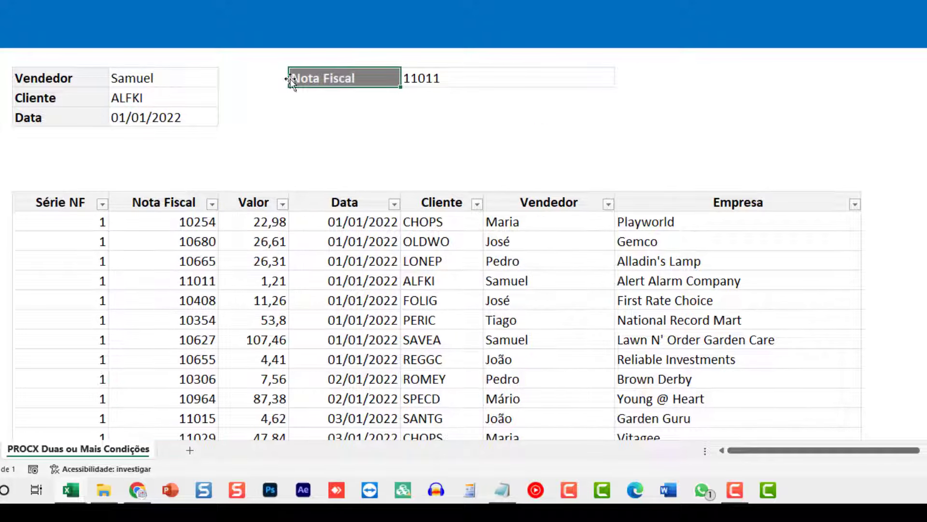
double_click(333, 82)
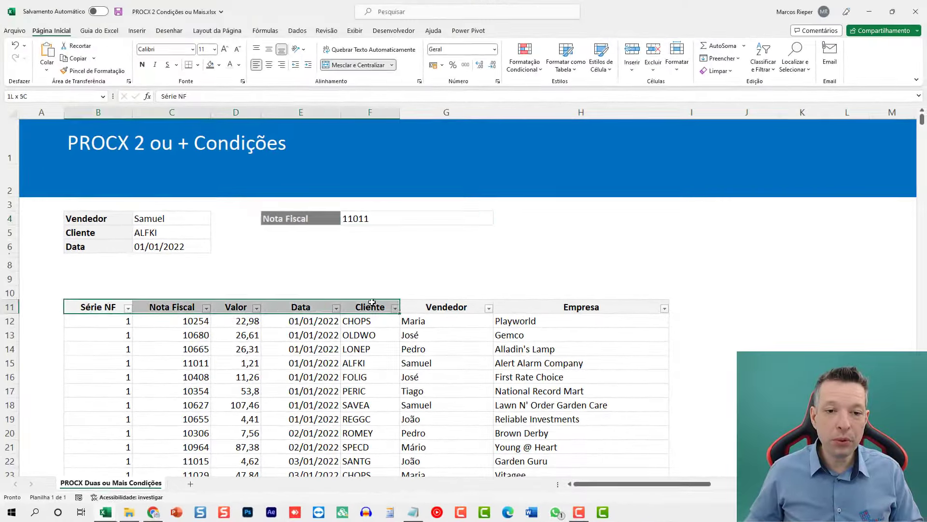
left_click_drag(110, 305, 628, 307)
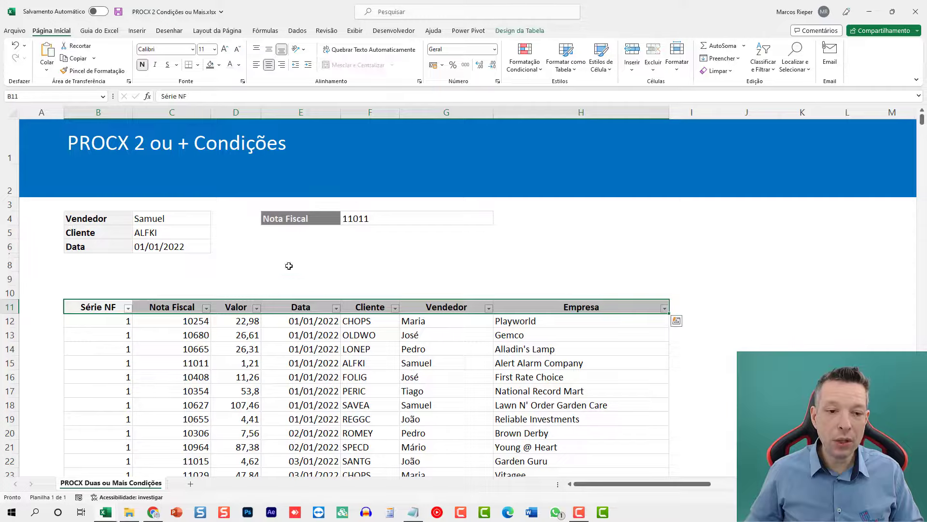
left_click(310, 217)
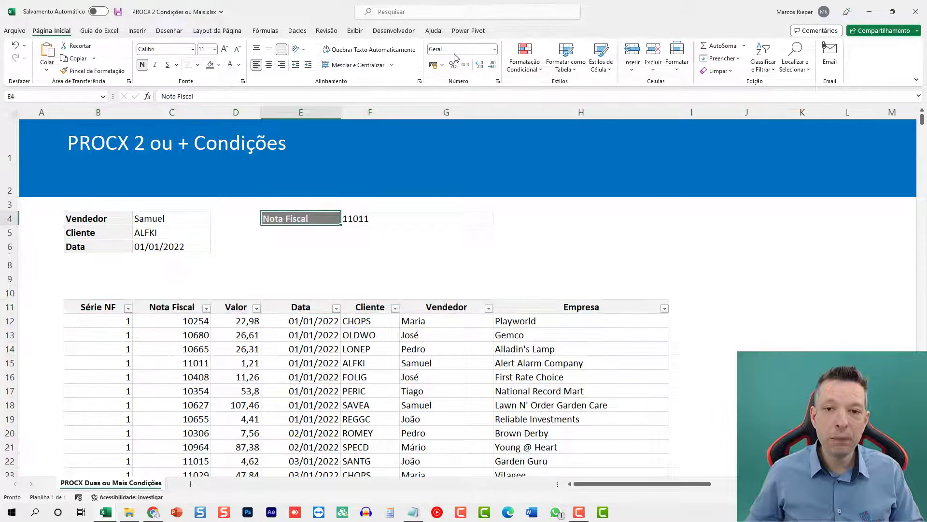
left_click(297, 31)
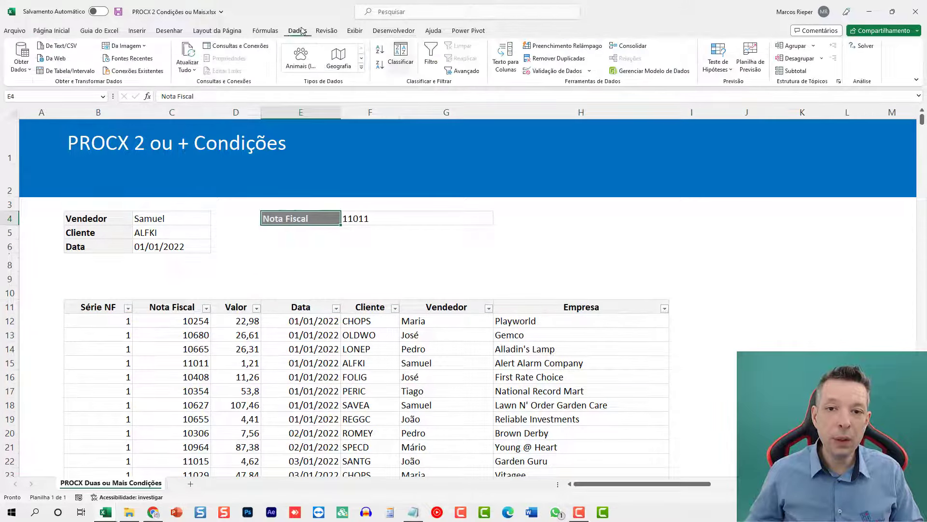
Give E4 a Lista data validation with source =$B$11:$H$11.
left_click(557, 71)
left_click(454, 216)
left_click(435, 241)
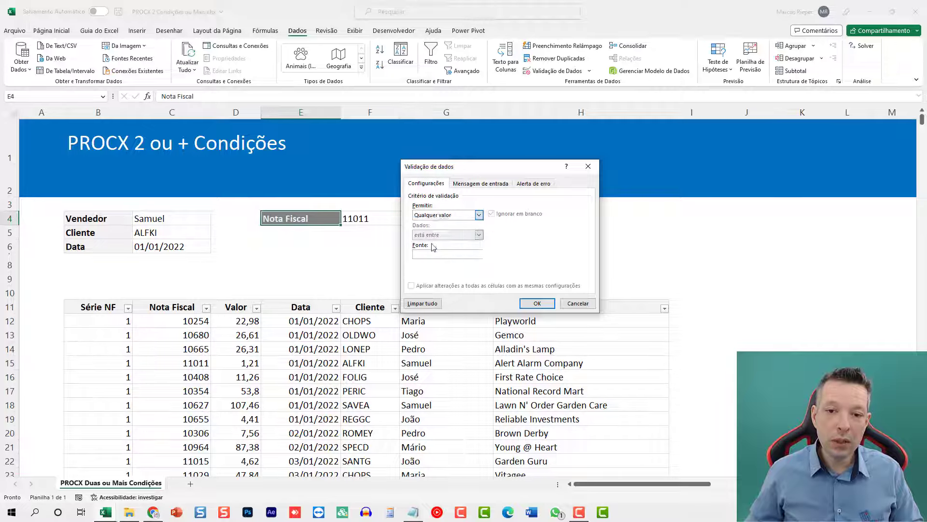
left_click(431, 254)
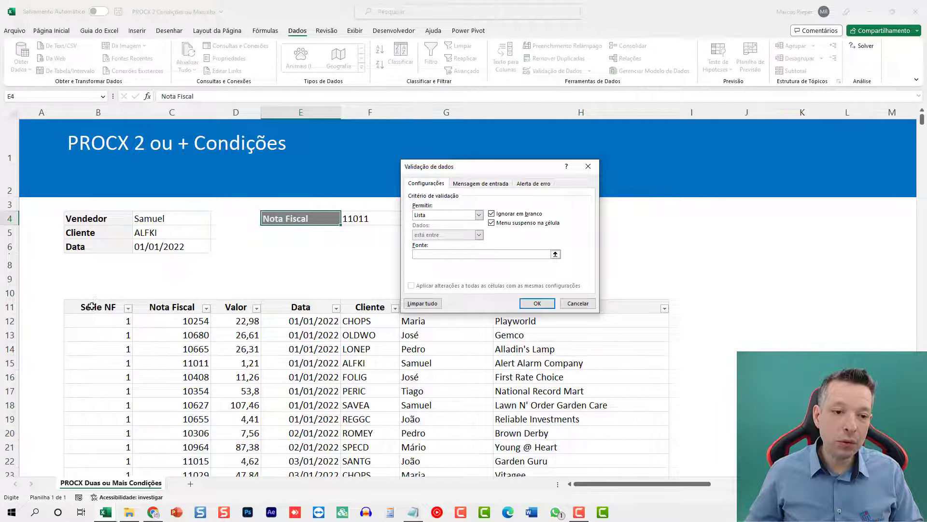
left_click_drag(97, 307, 599, 307)
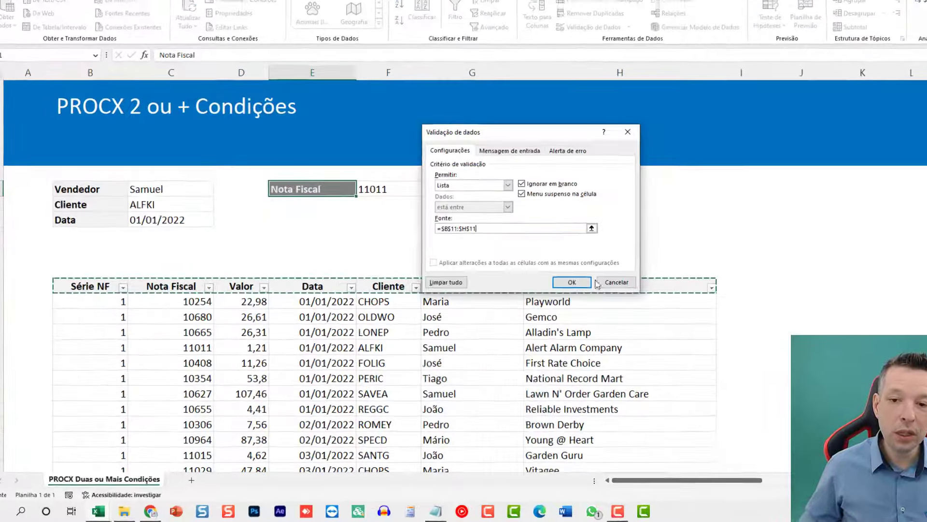
left_click(577, 282)
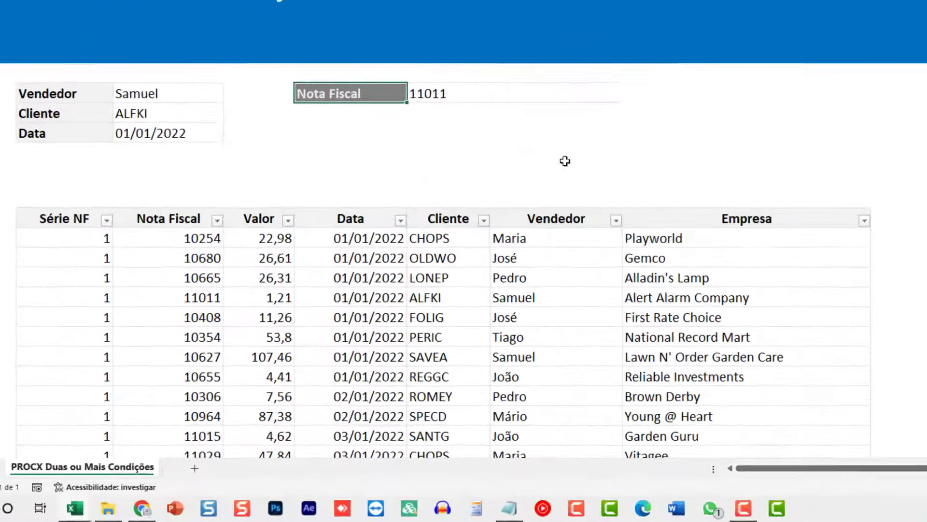
Pick Data, then Valor from E4's dropdown and select the result cell.
left_click(416, 89)
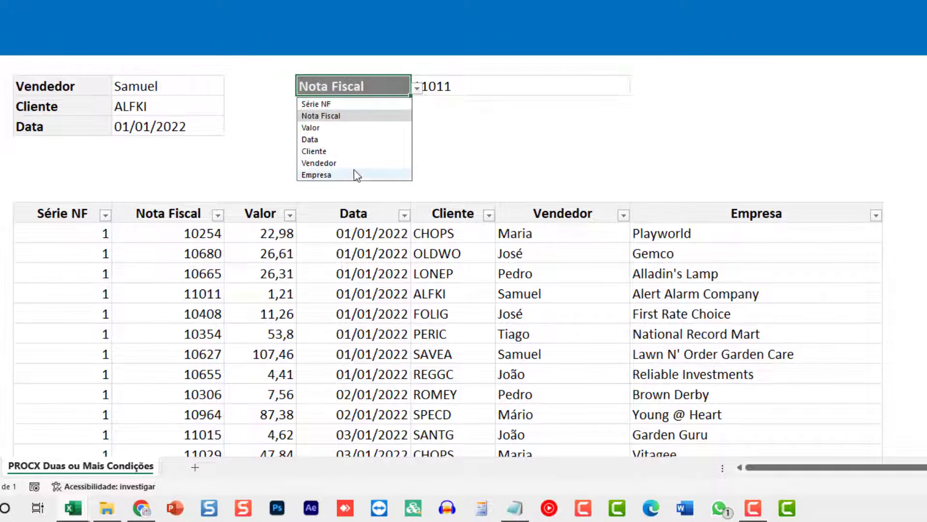
left_click(340, 140)
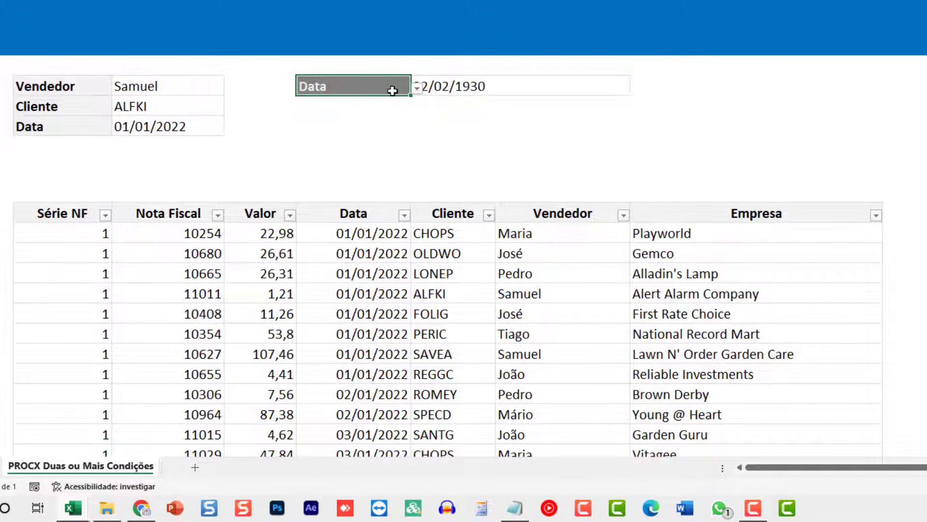
left_click(416, 89)
left_click(349, 126)
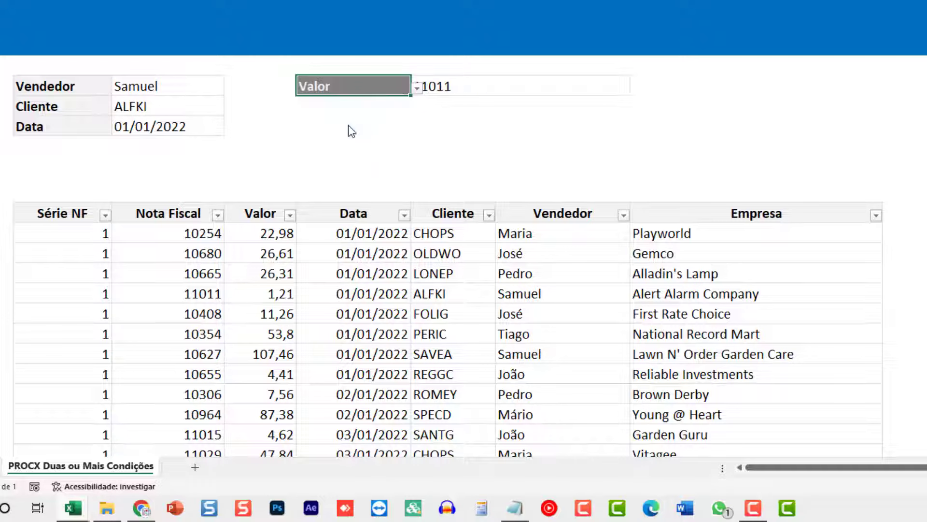
left_click(444, 87)
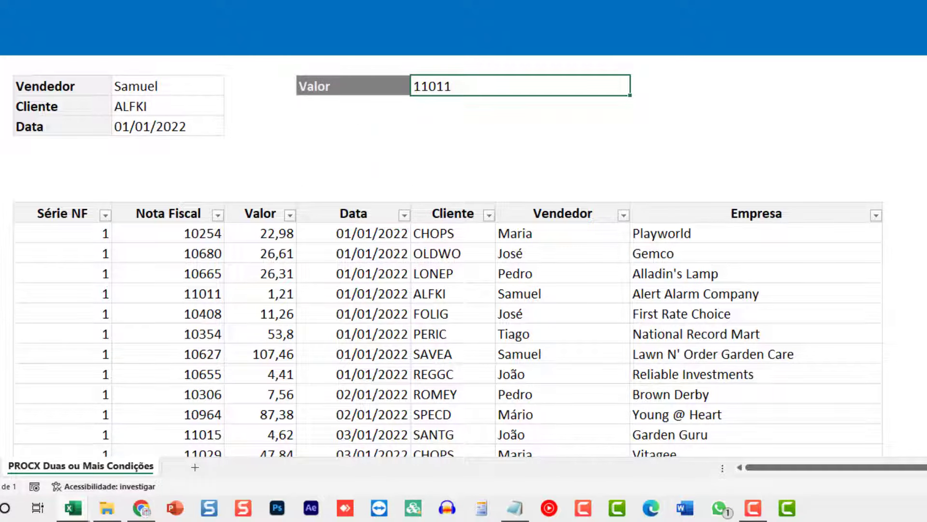
Review the Valor result formula without changing it.
double_click(538, 85)
key("Escape")
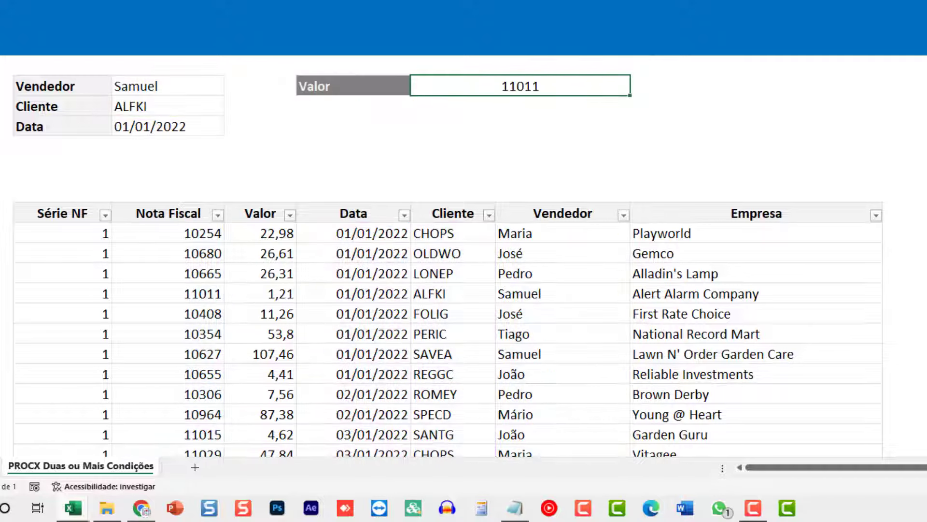
key("F2")
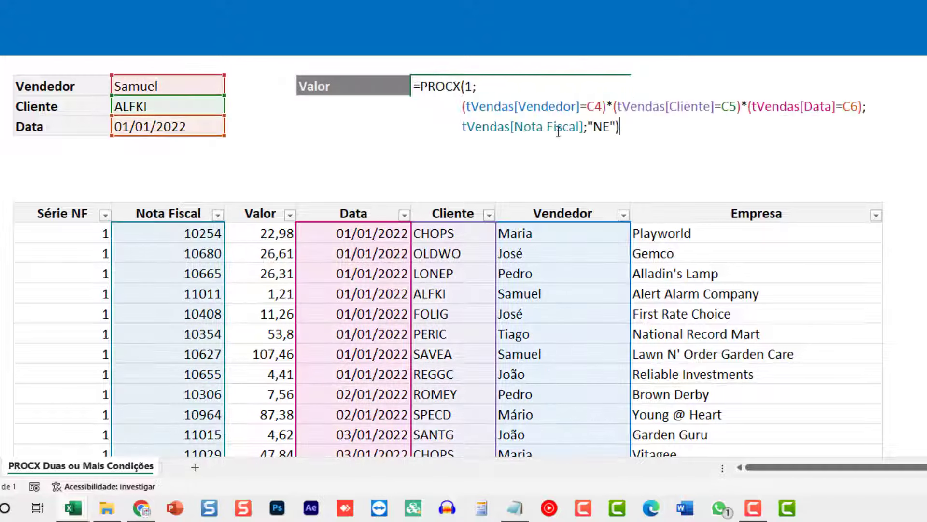
key("Escape")
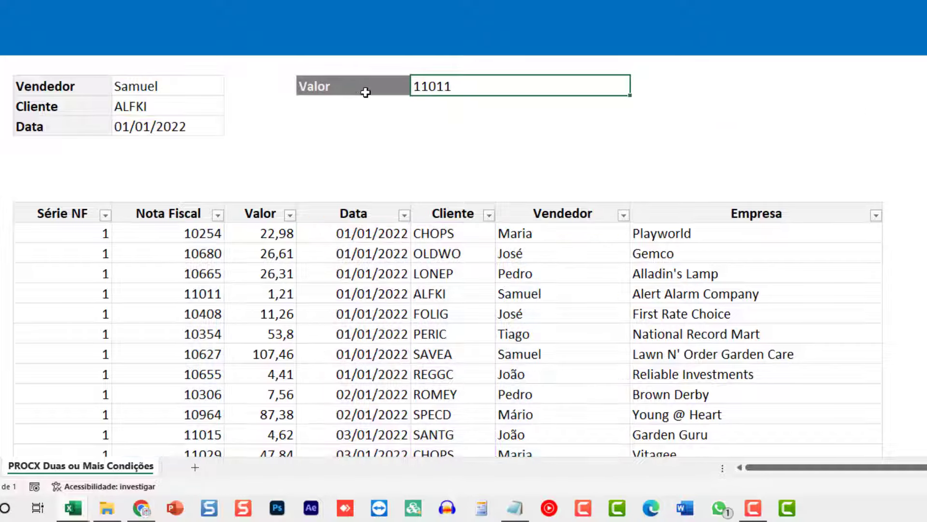
left_click(366, 79)
left_click(435, 87)
Delete the formula's third line, tVendas[Nota Fiscal];"NE").
key("F2")
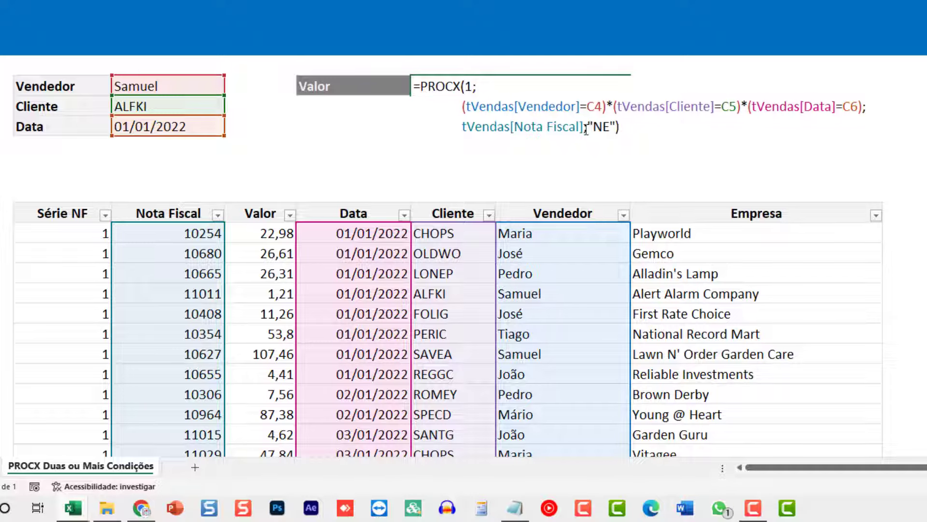
left_click_drag(585, 128, 462, 130)
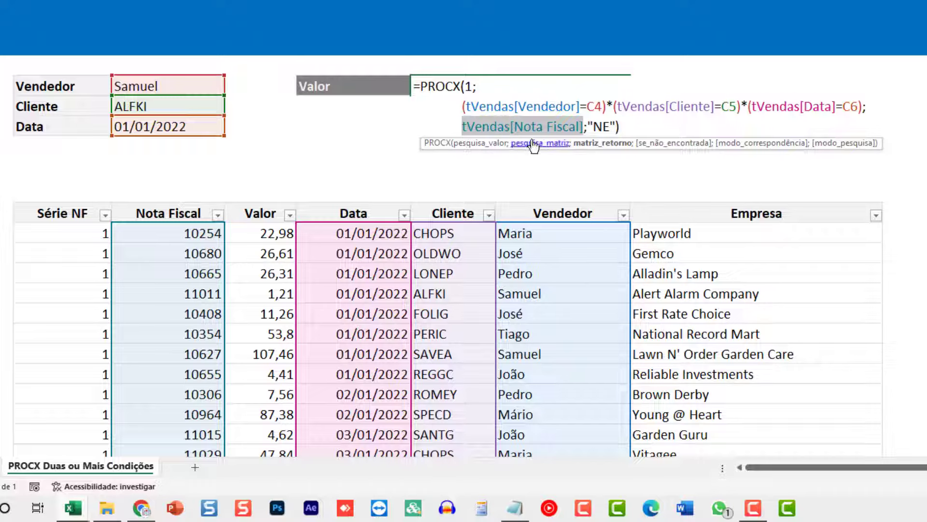
left_click_drag(636, 124, 584, 127)
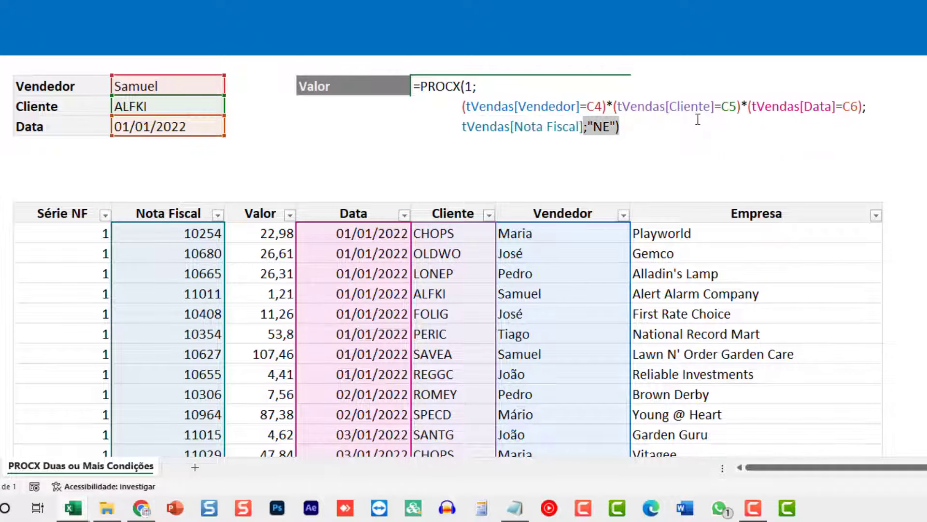
key("shift+Home")
key("BackSpace")
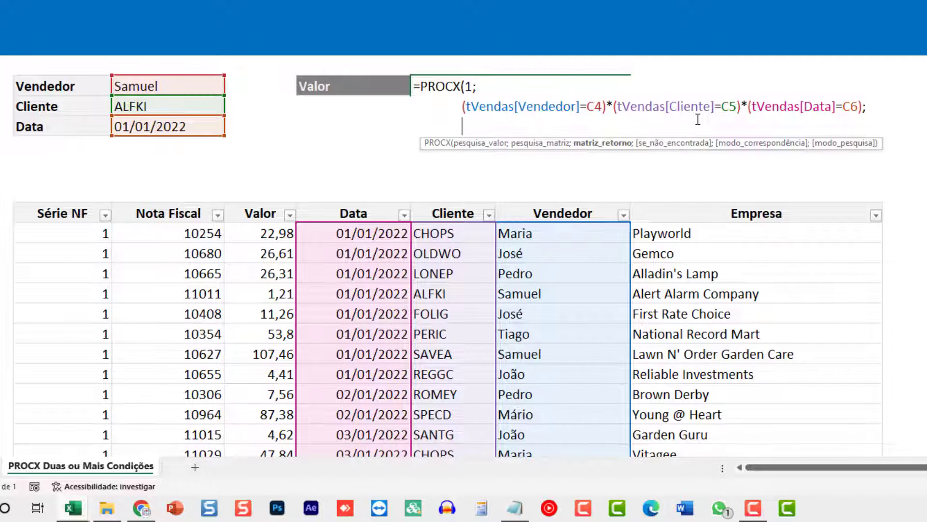
Start a nested PROCX using E4 as lookup value and the tVendas header row as search range.
type("PRO")
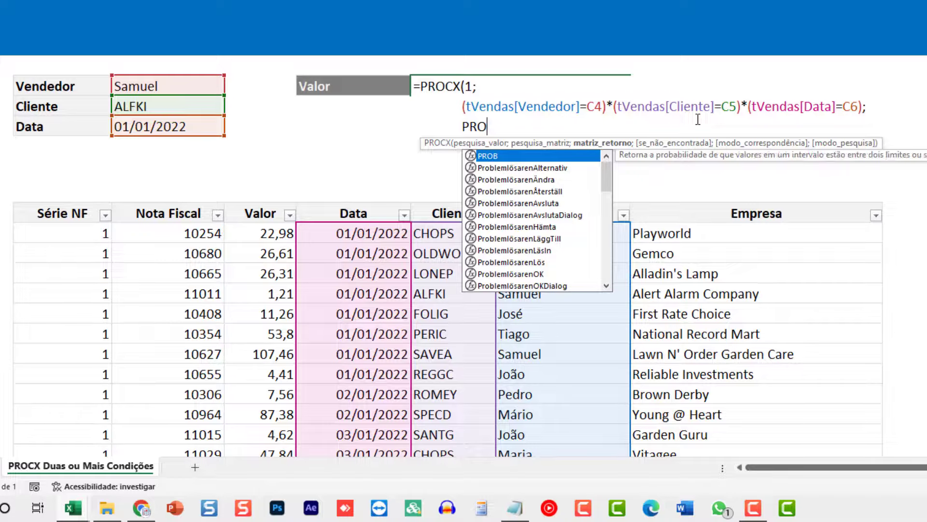
type("CX(")
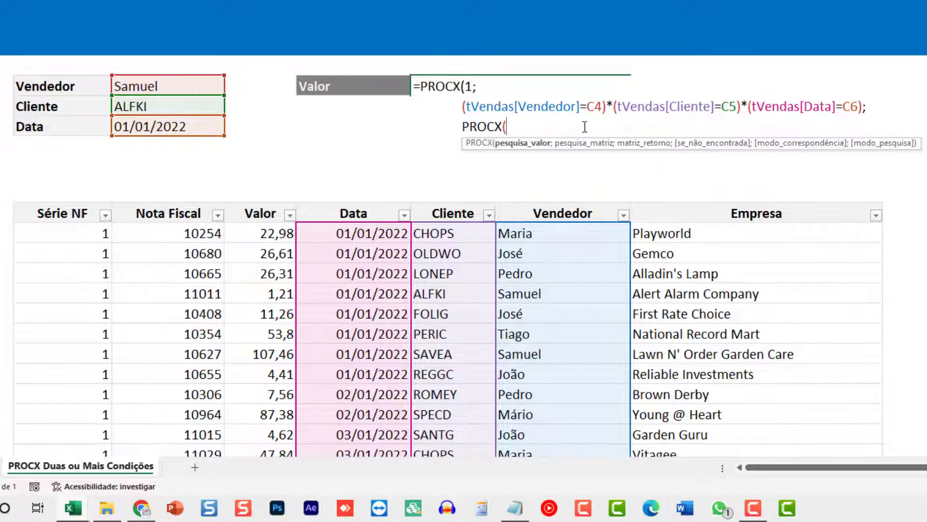
left_click(343, 89)
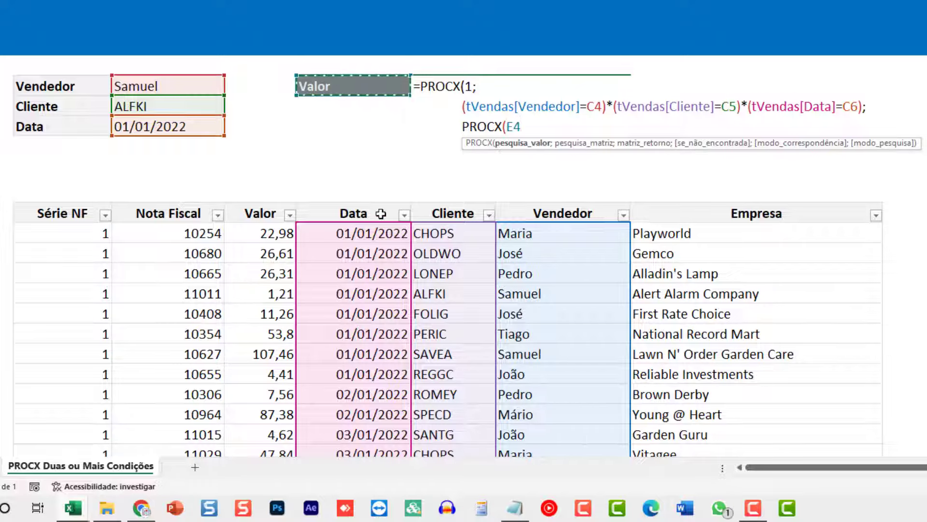
type(";")
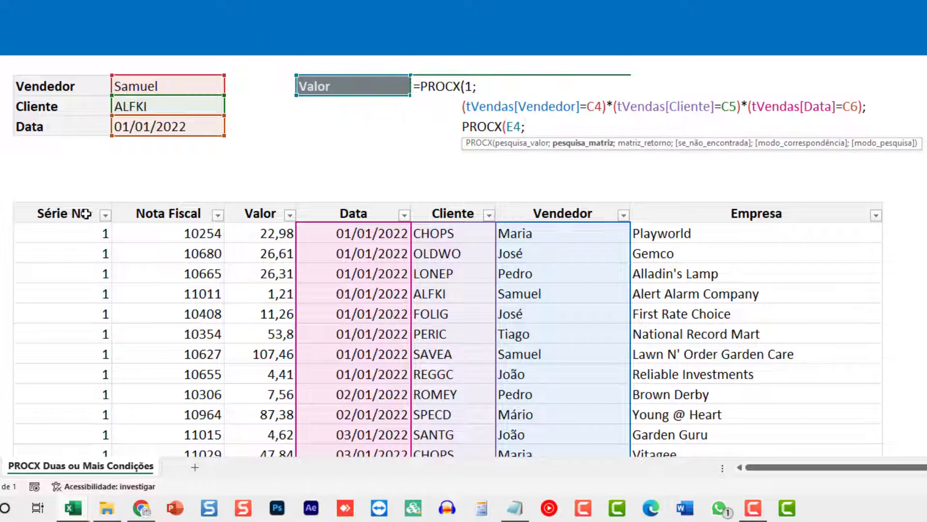
left_click_drag(79, 213, 671, 202)
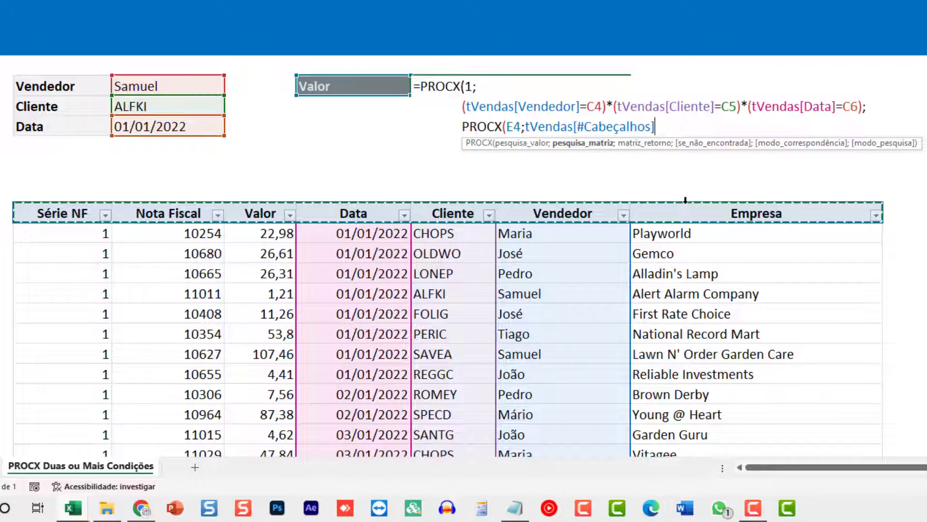
type(";")
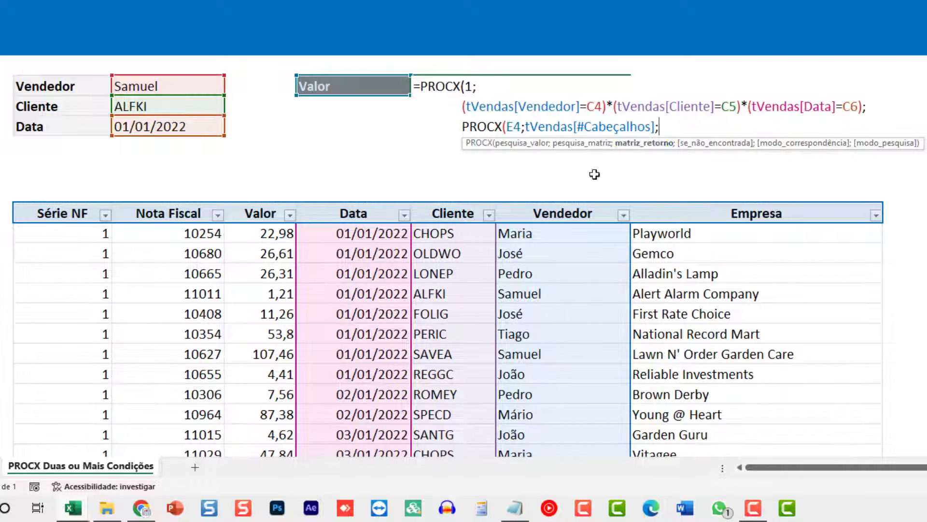
Return from the whole tVendas table and close with an "NE" fallback.
left_click(70, 236)
key("ctrl+shift+Right")
key("ctrl+shift+Down")
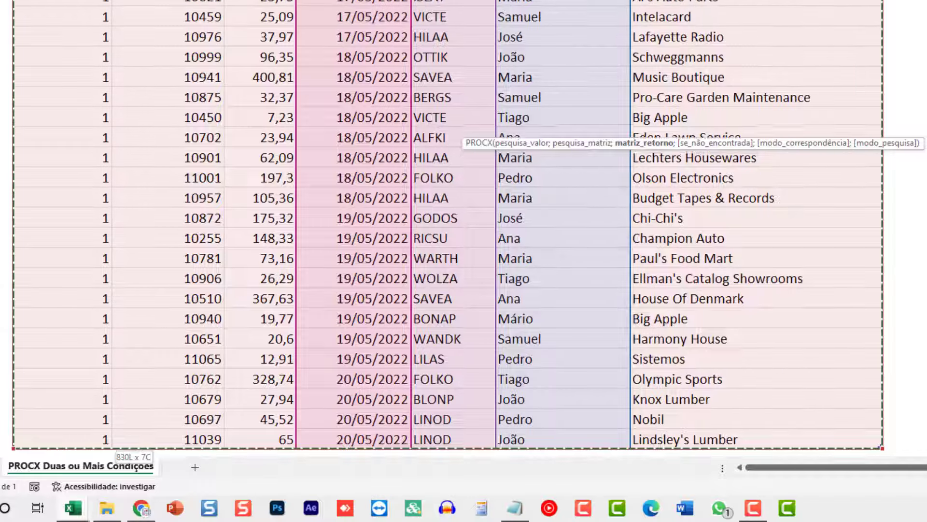
scroll(448, 227, "up", 20)
scroll(448, 227, "up", 20)
scroll(448, 227, "up", 20)
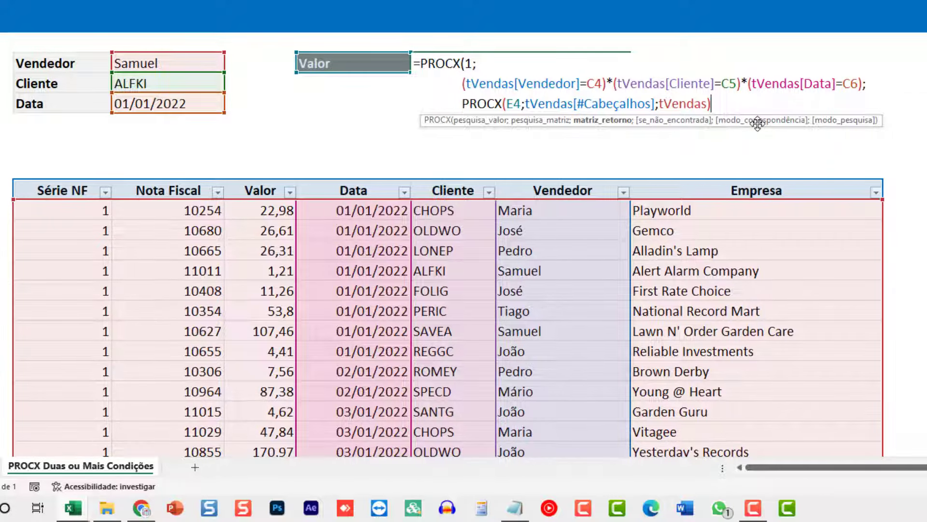
type(";")
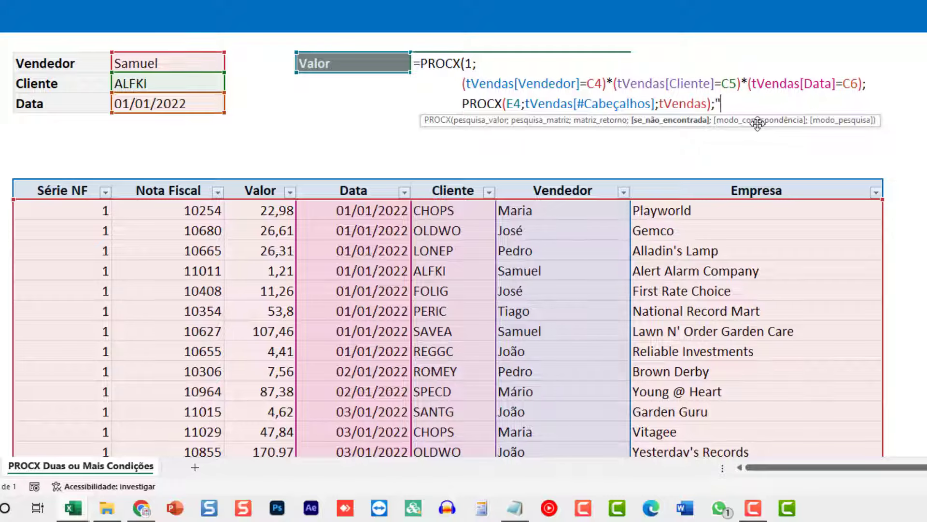
type("NE")
type(")")
Commit the nested formula and centre the result with Alt+H, A, C.
key("Return")
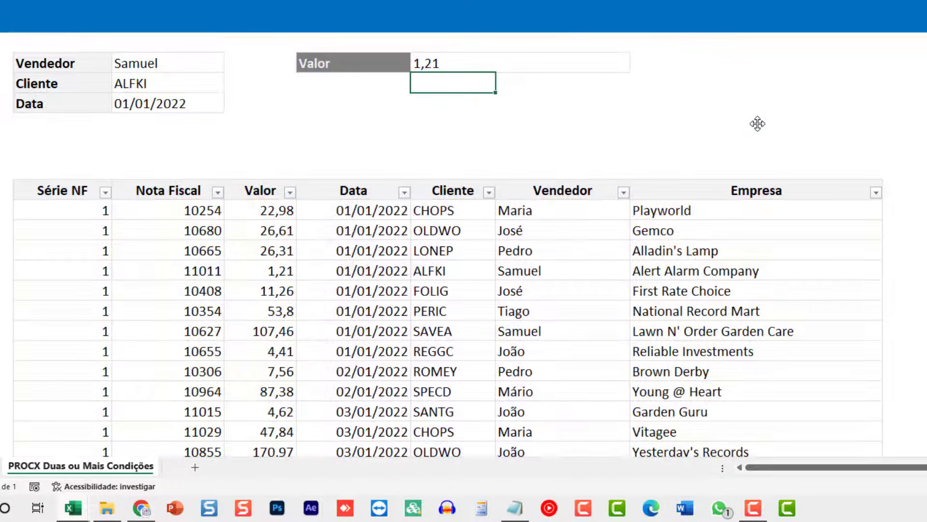
key("Up")
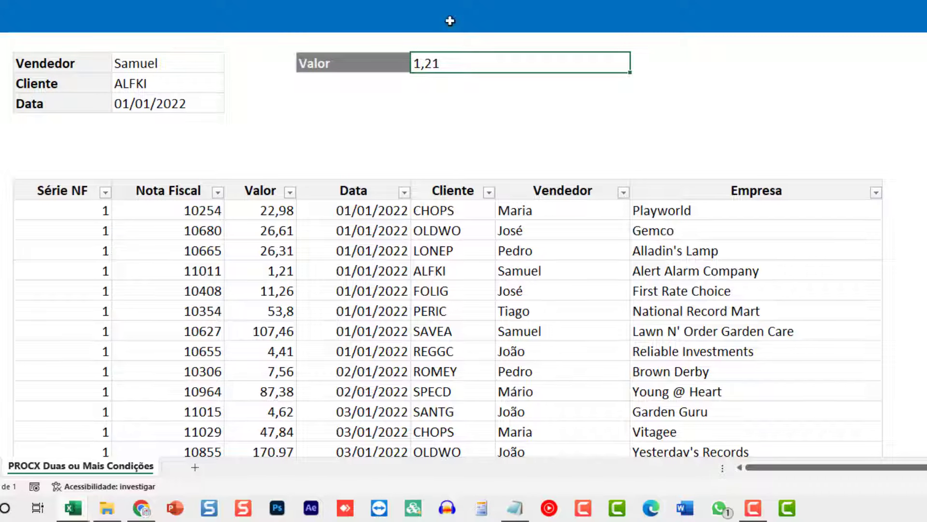
key("alt+h")
key("a")
key("c")
Switch the header to Nota Fiscal, Vendedor, then Empresa, returning Alert Alarm Company.
left_click(364, 68)
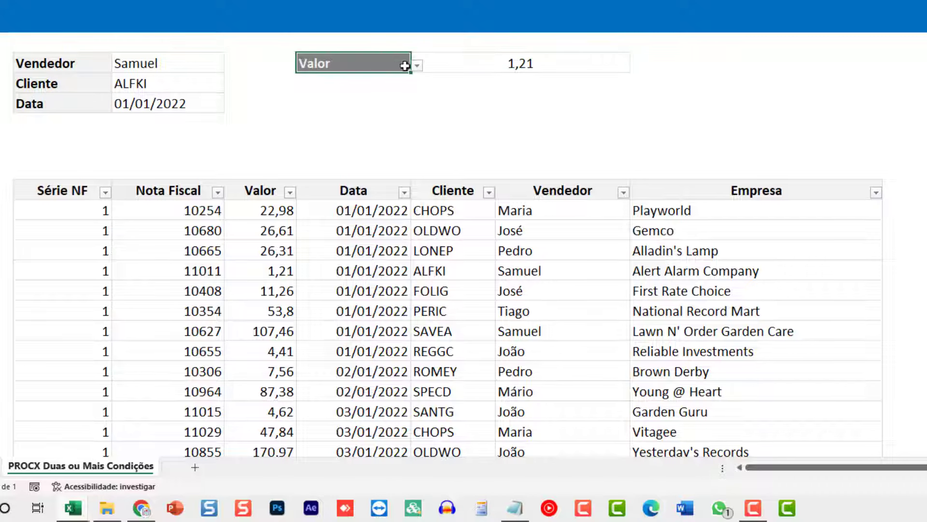
left_click(418, 66)
left_click(338, 92)
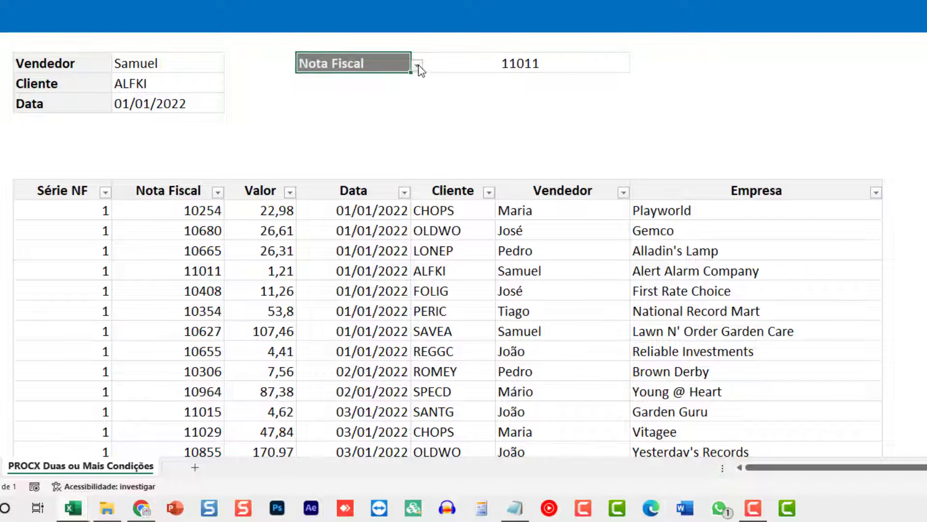
left_click(417, 65)
left_click(348, 139)
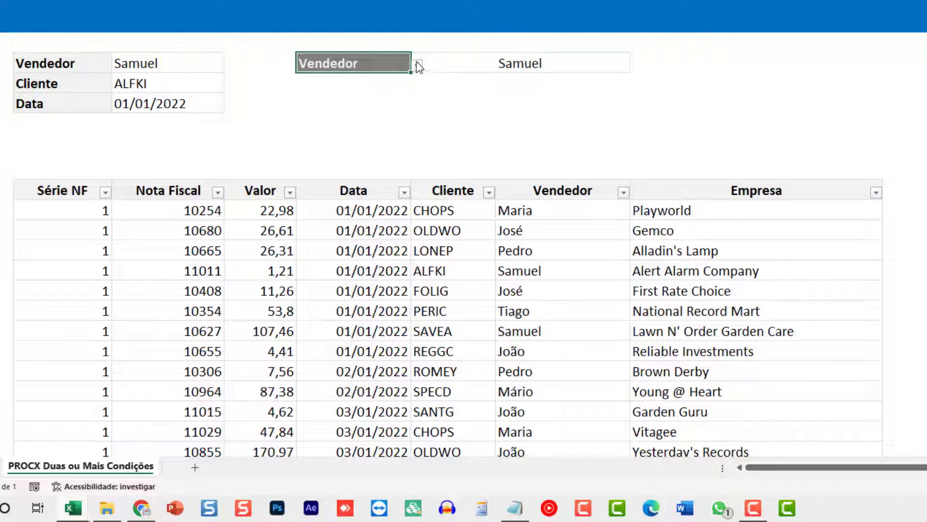
left_click(417, 66)
left_click(317, 151)
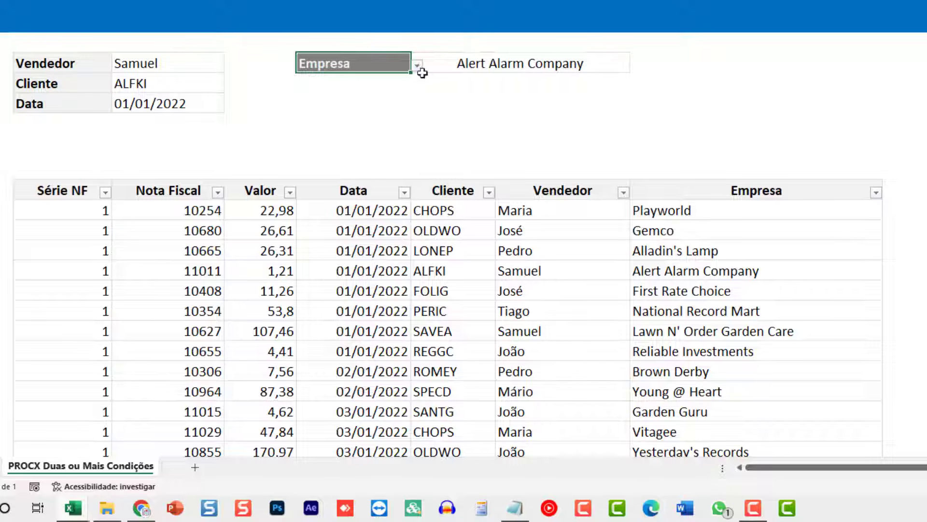
left_click(417, 66)
left_click(475, 63)
key("F2")
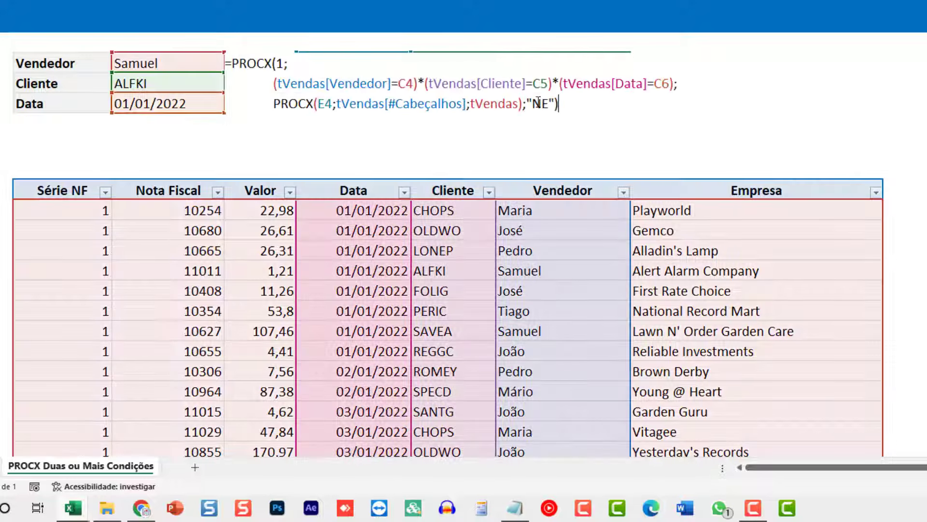
key("Escape")
key("F2")
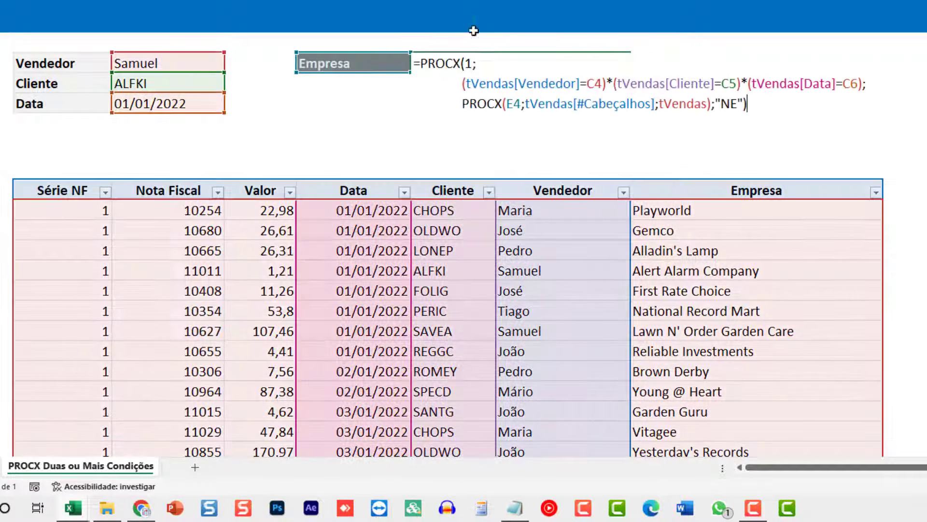